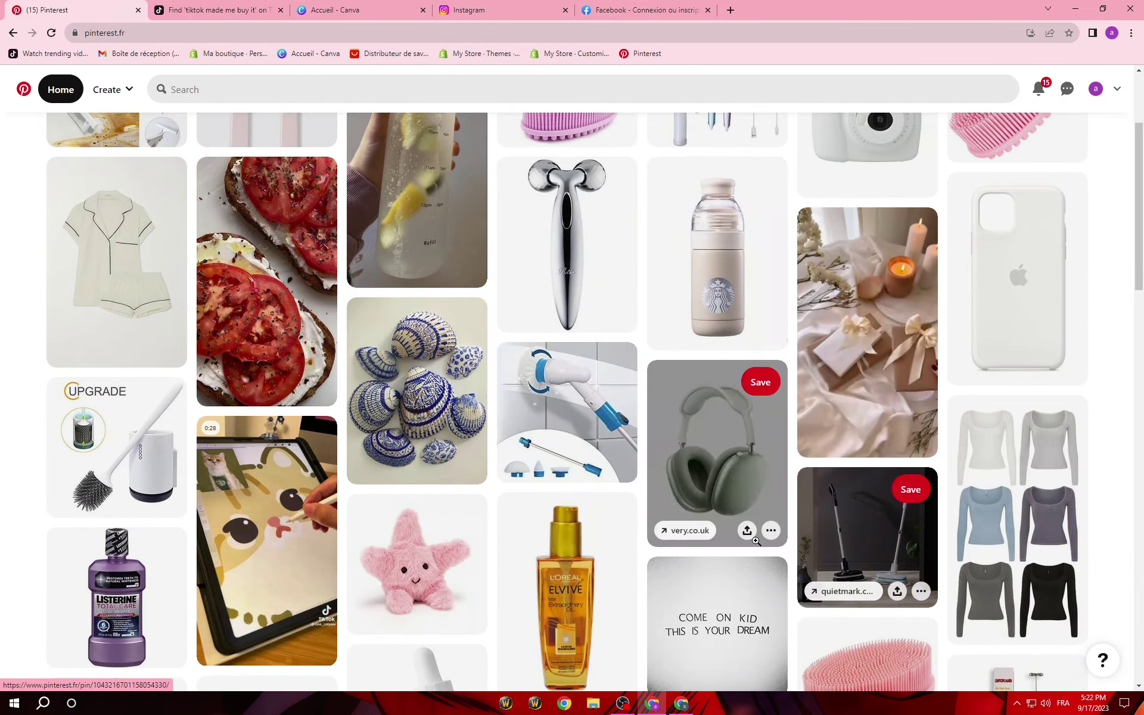
Browse the home feed and open the Pin showing a blue-and-white electric spin scrubber.
scroll(865, 241, "up", 2)
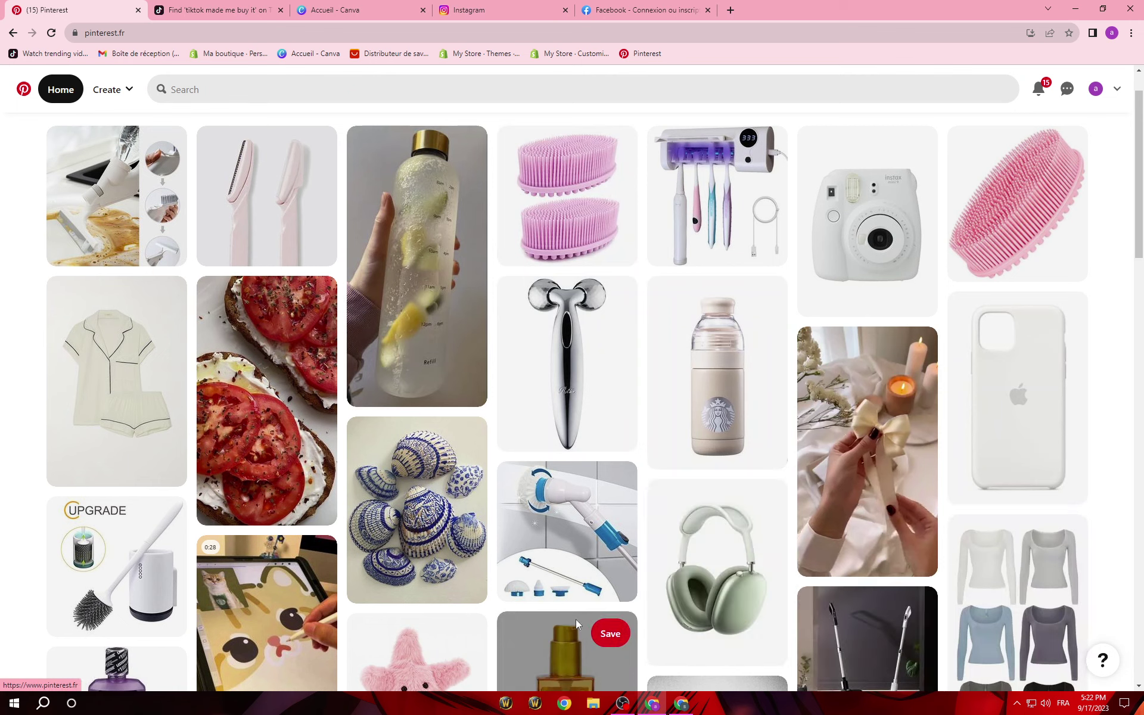
scroll(641, 435, "down", 2)
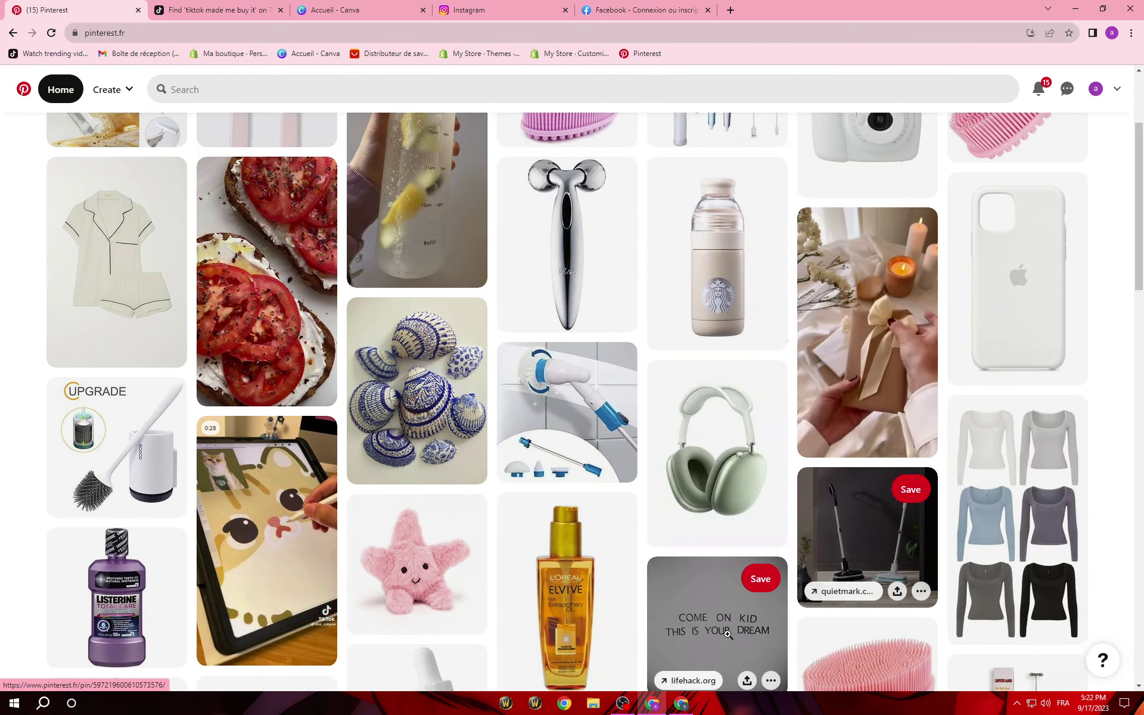
scroll(715, 453, "down", 3)
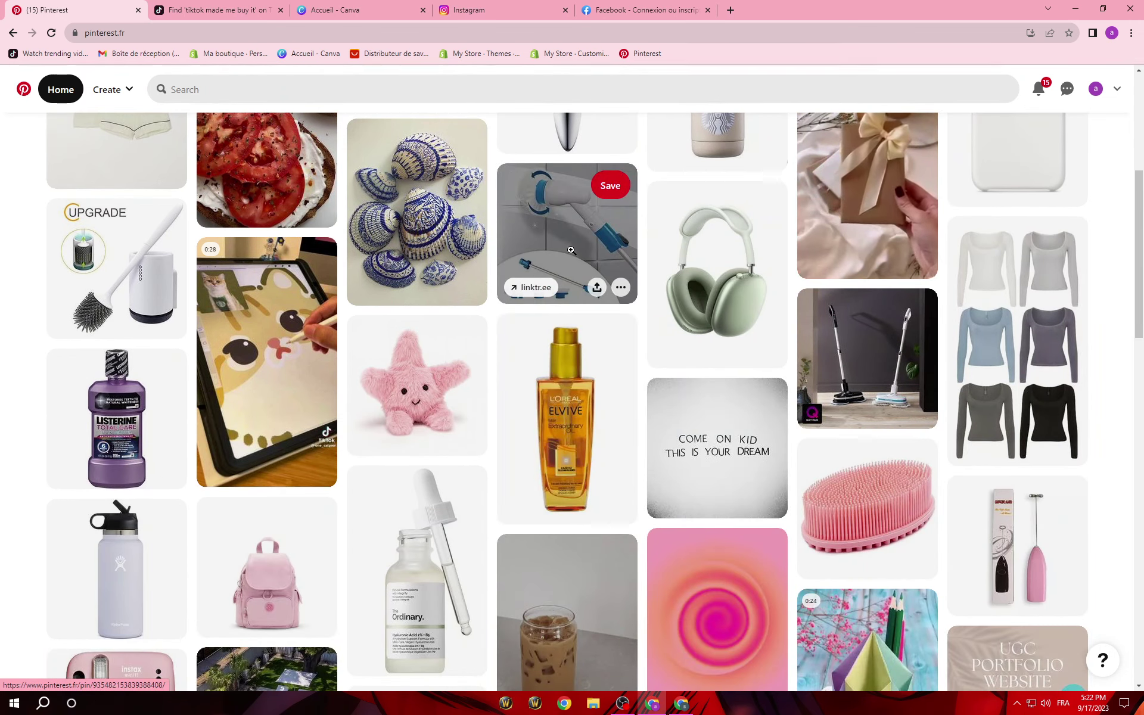
left_click(526, 265)
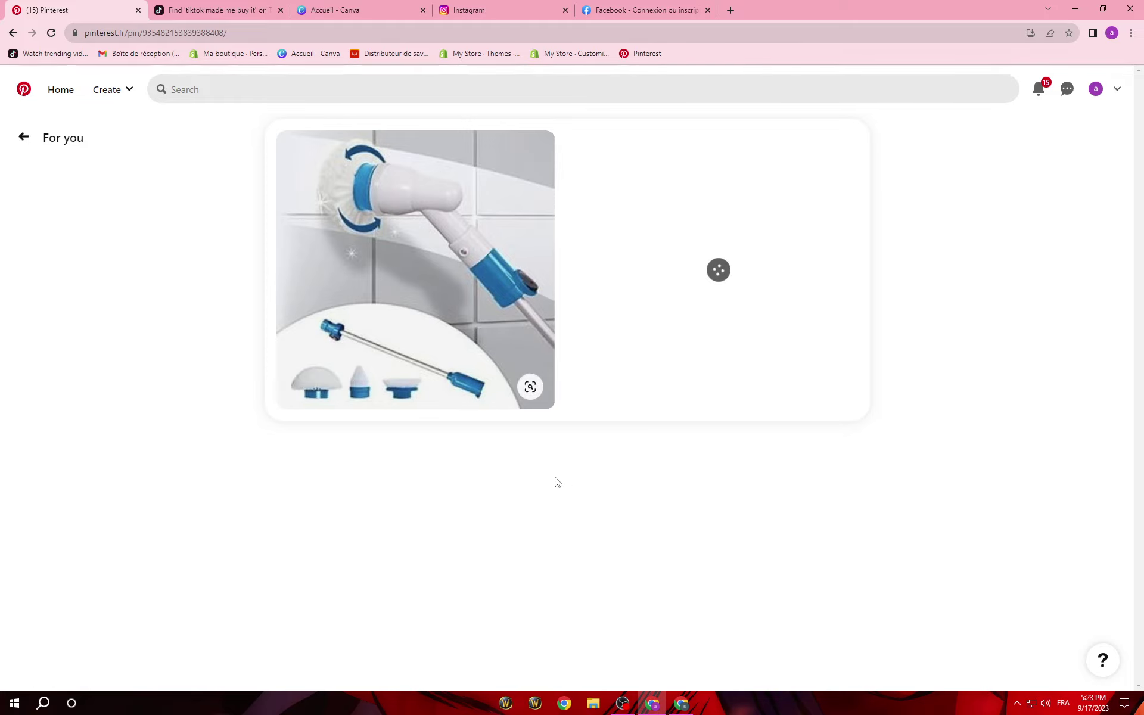
Review the spin scrubber Pin's details and the related products that people also explored.
scroll(514, 447, "down", 3)
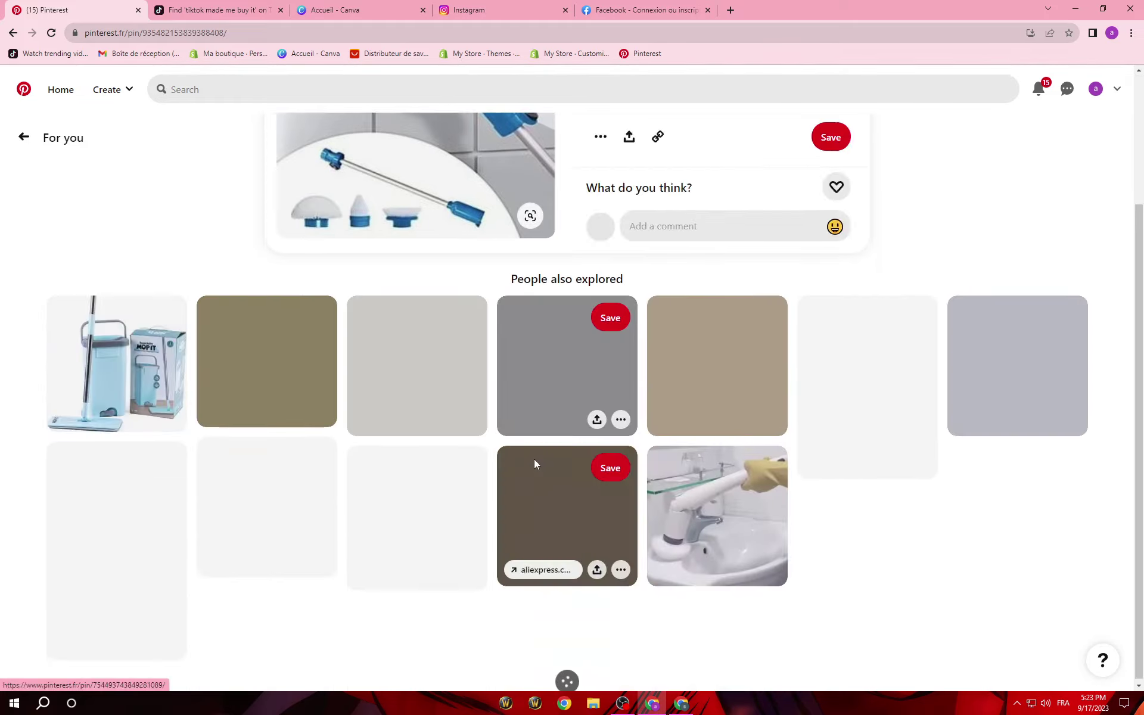
scroll(501, 474, "up", 3)
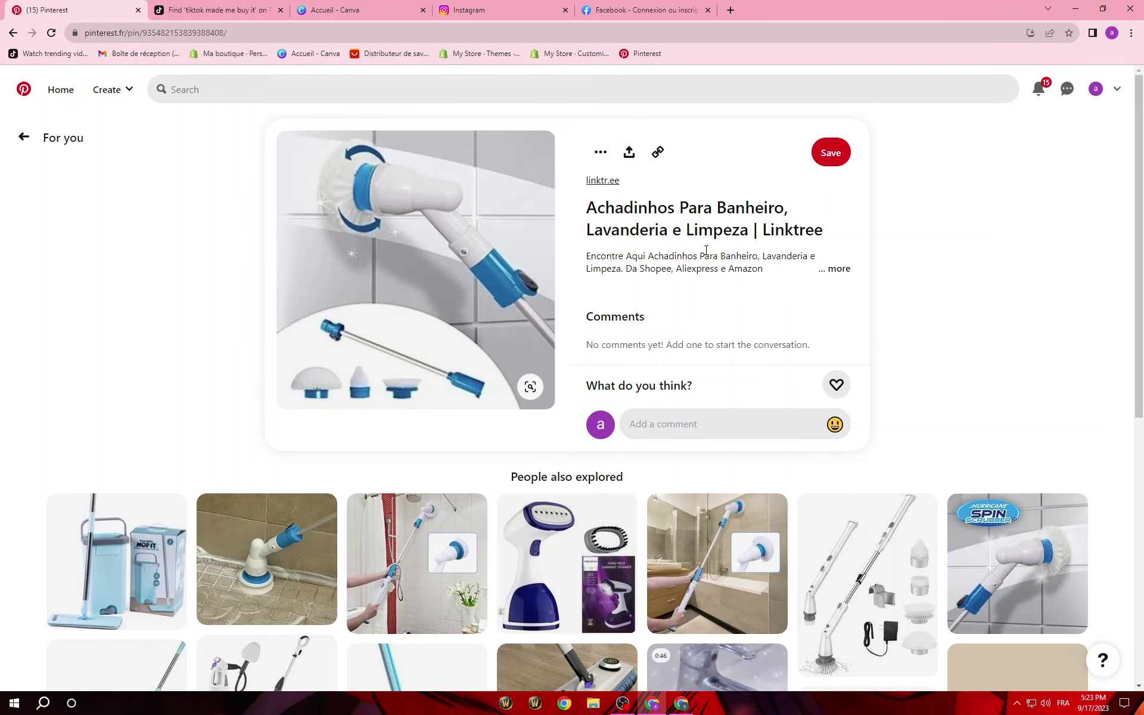
scroll(671, 325, "down", 7)
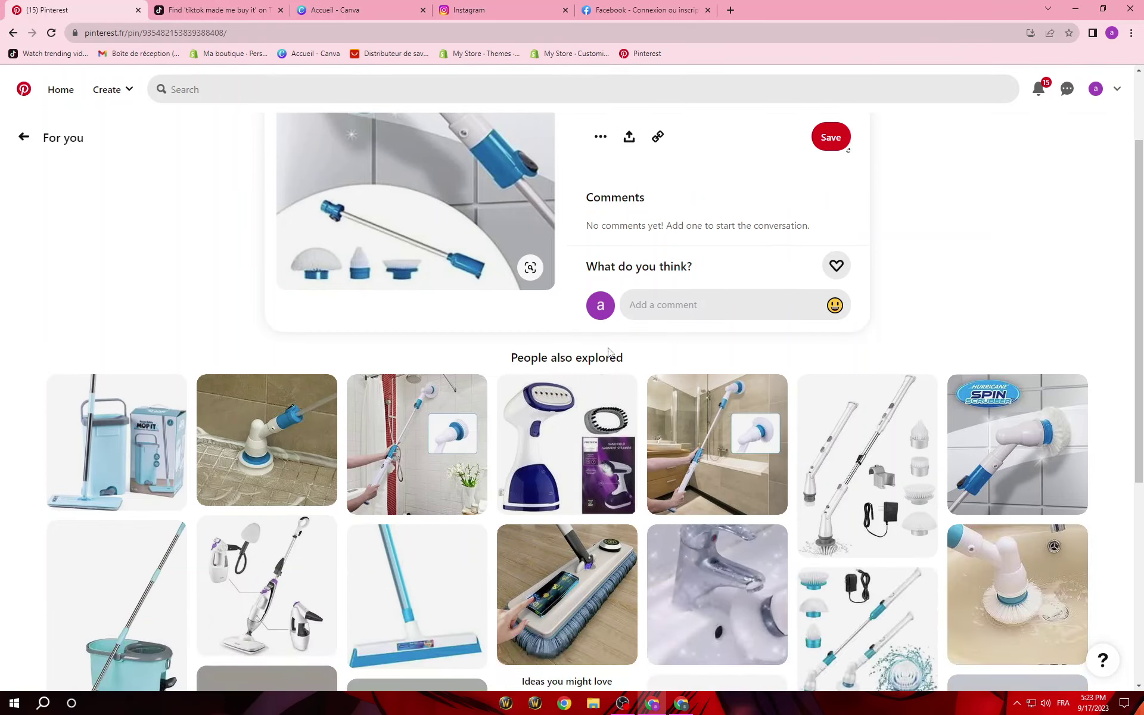
scroll(690, 466, "up", 5)
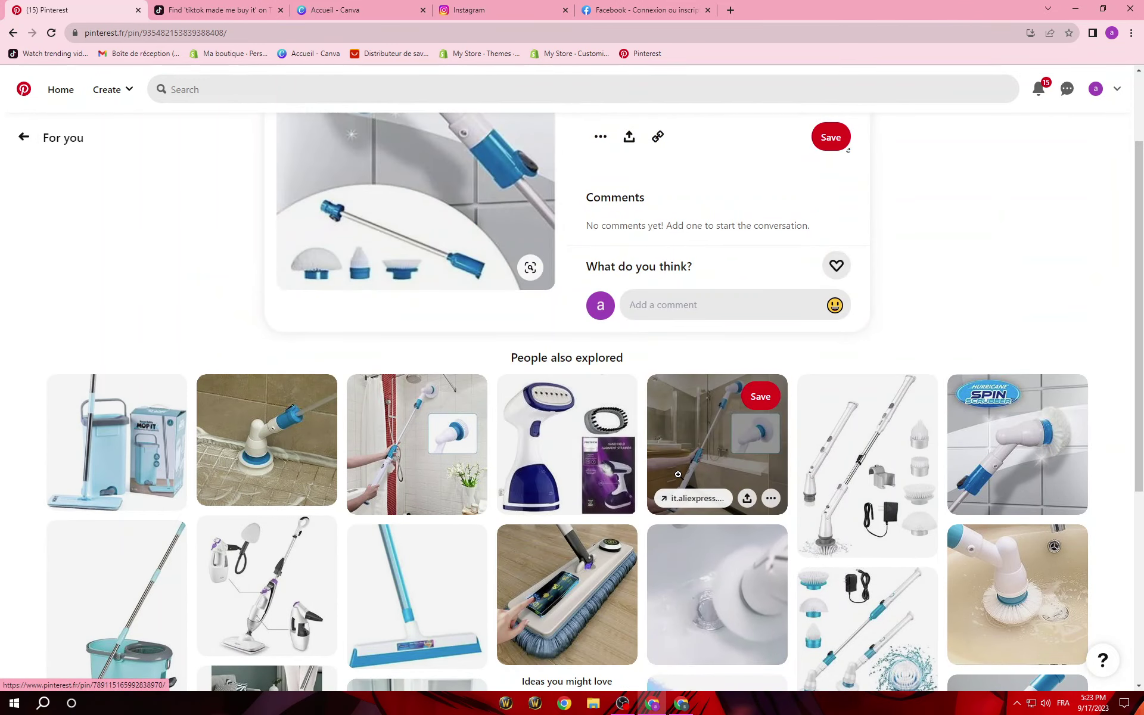
scroll(591, 453, "down", 6)
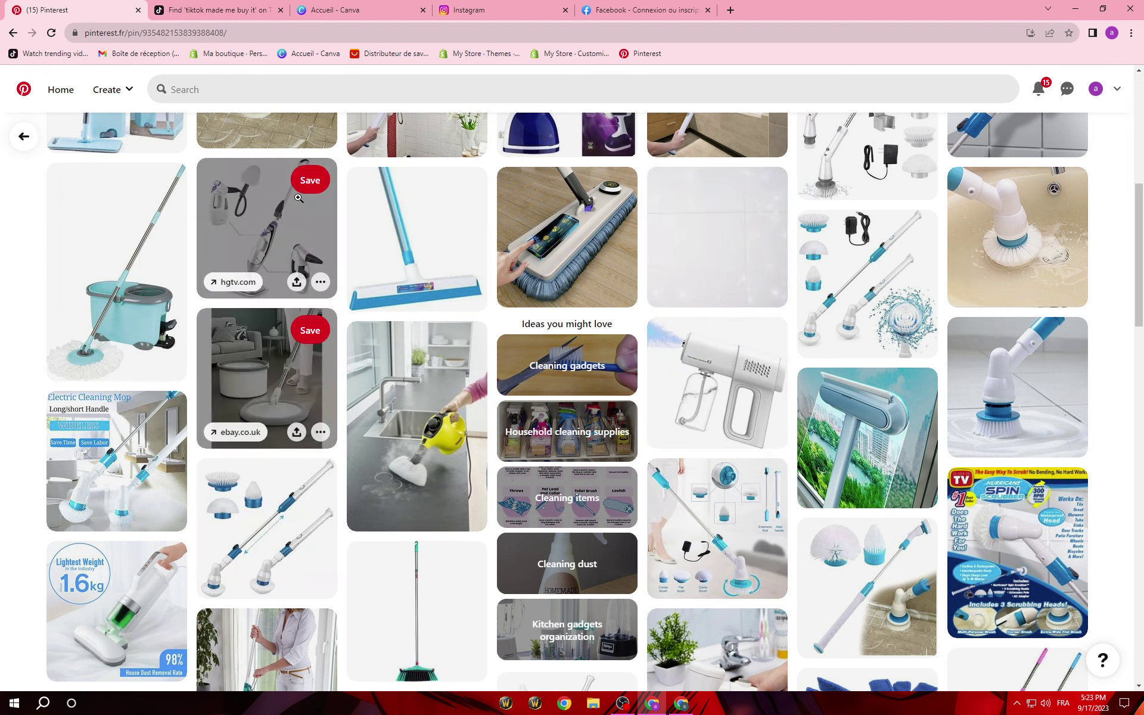
Switch to Canva and look through the suggested design types, the new-design formats and the recent designs.
left_click(376, 7)
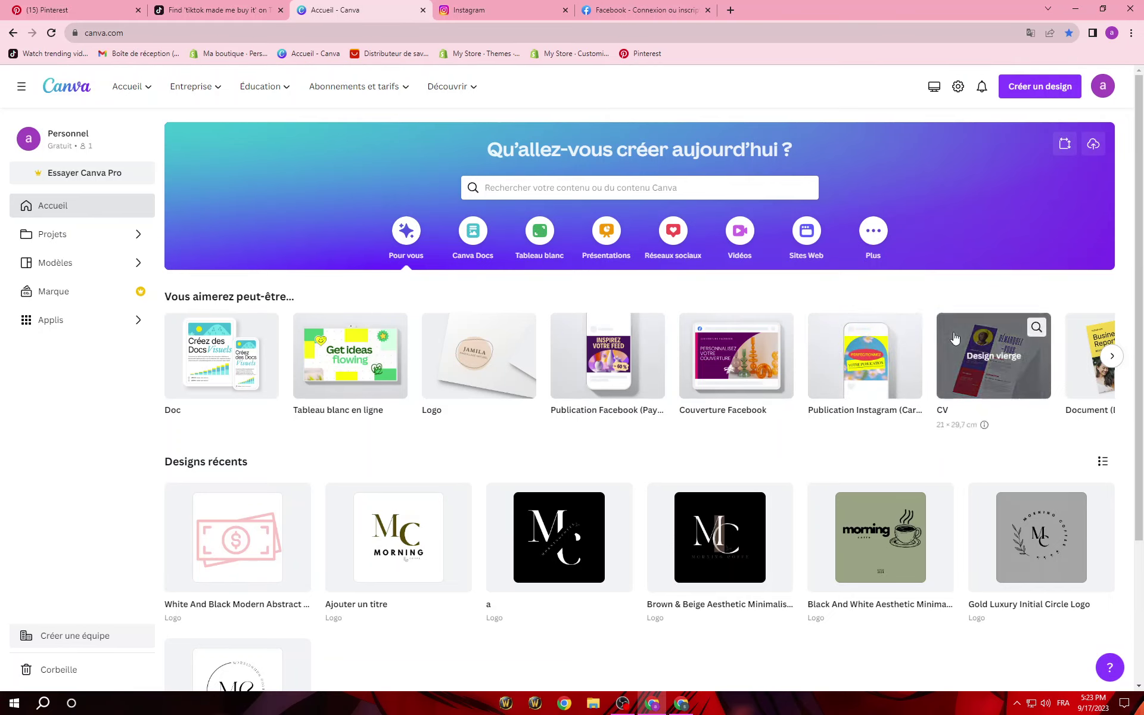
left_click(1112, 356)
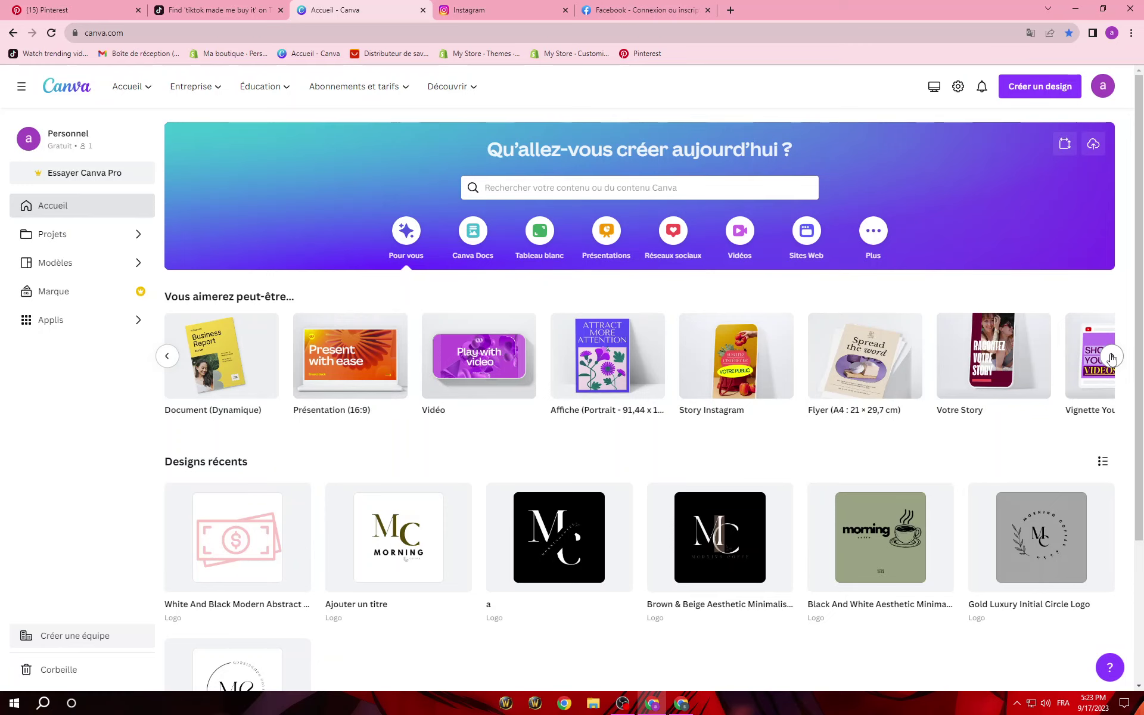
left_click(1112, 356)
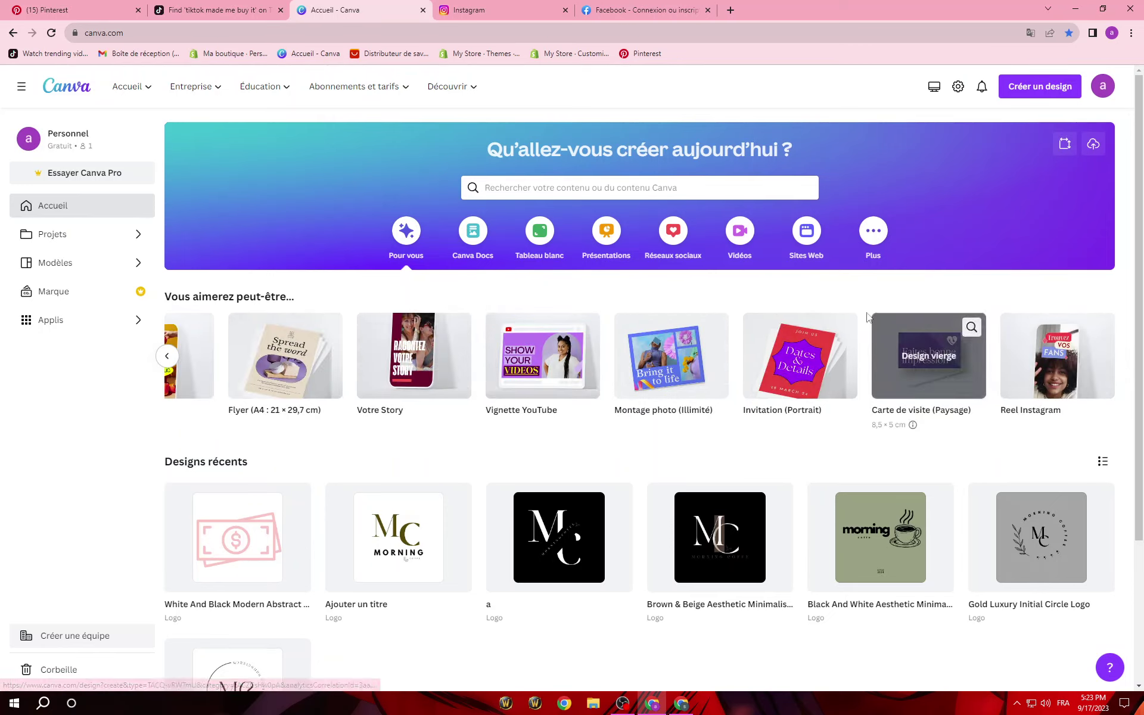
left_click(1008, 94)
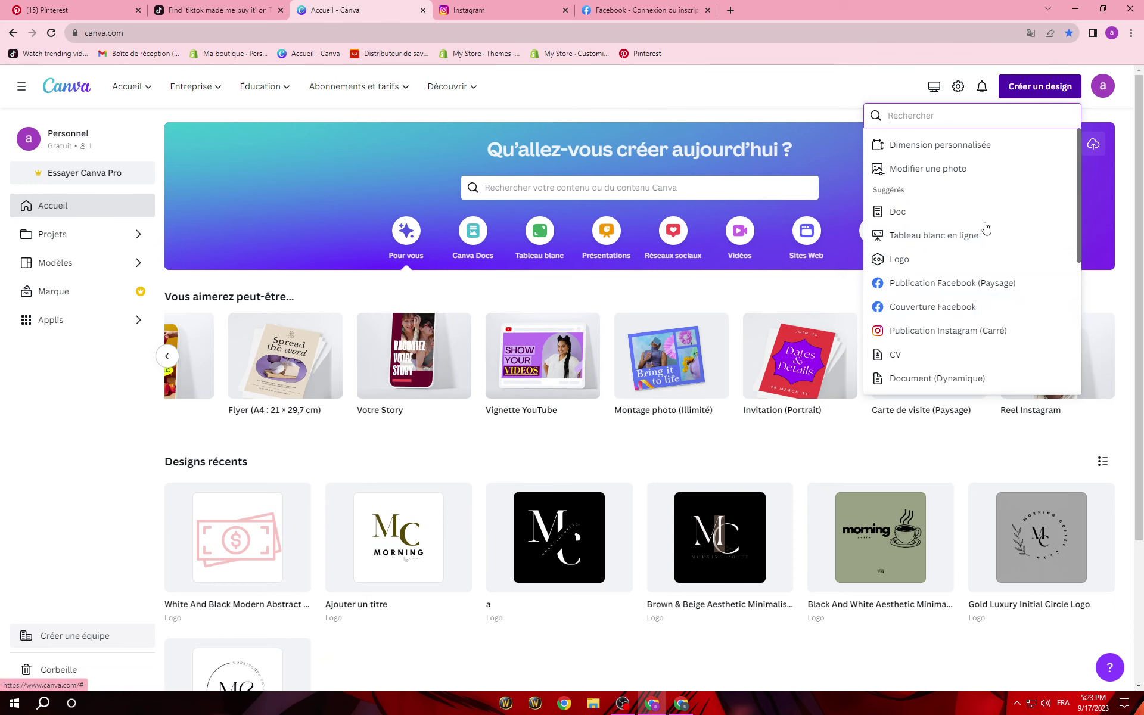
scroll(433, 530, "down", 3)
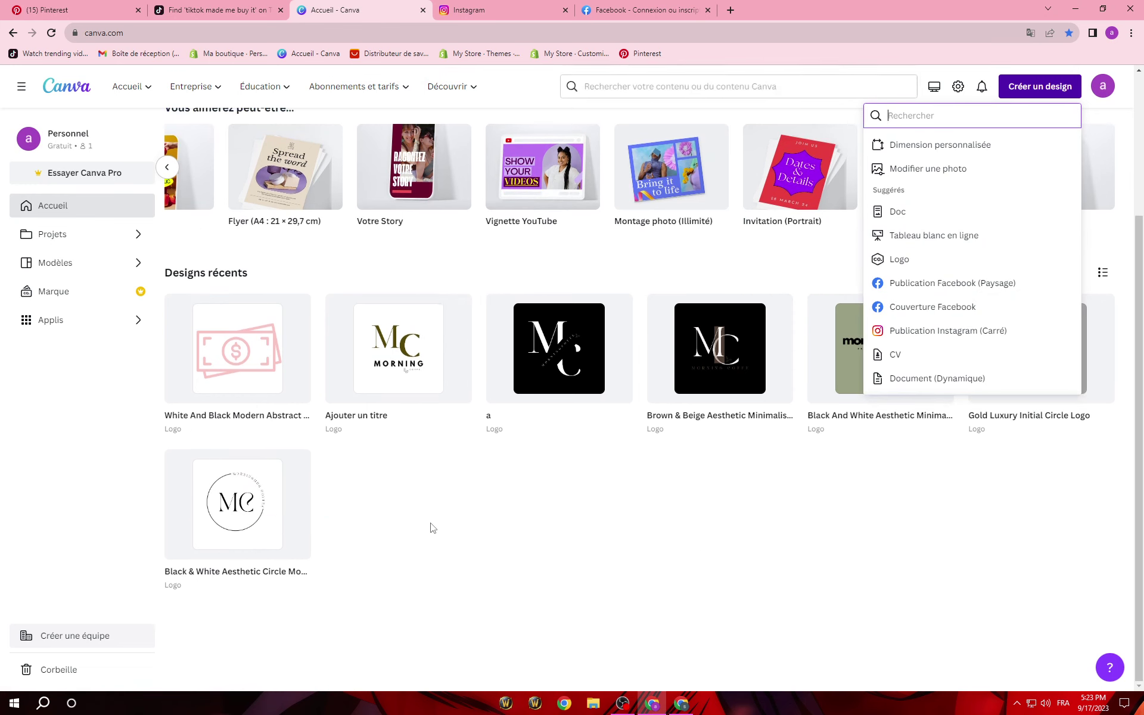
scroll(430, 529, "up", 3)
Switch back to Pinterest, view the Oak Leaf Electric Spin Scrubber Pin, and browse more Pins related to the first scrubber.
left_click(87, 6)
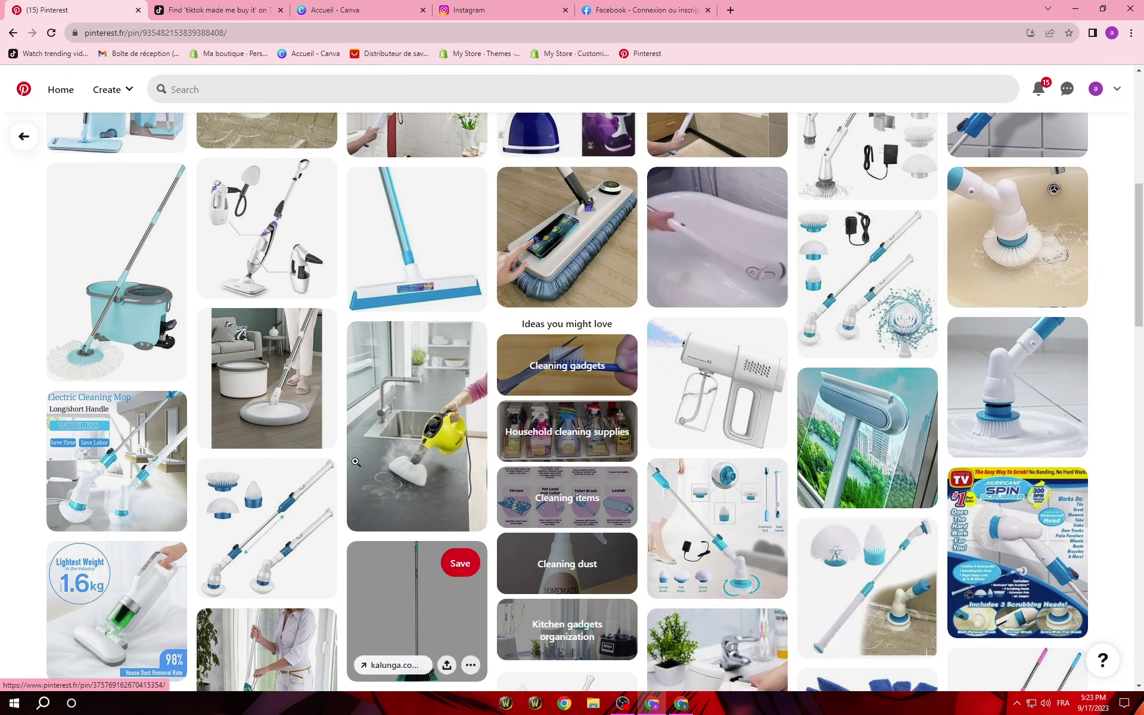
left_click(703, 540)
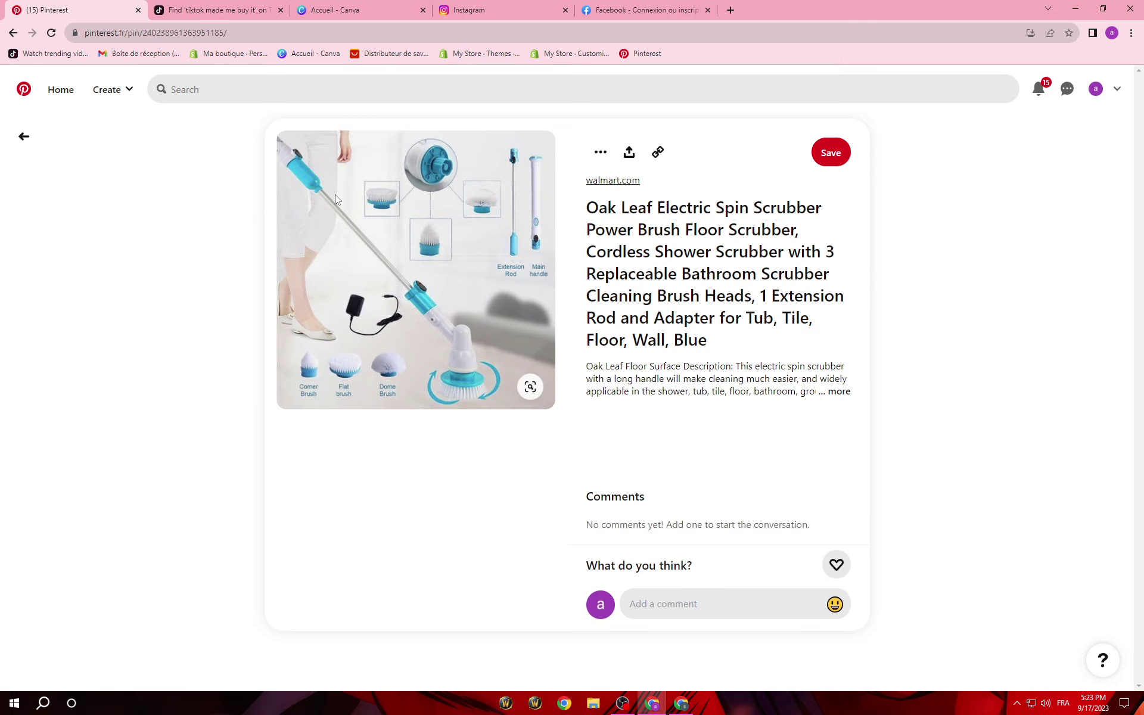
left_click(24, 137)
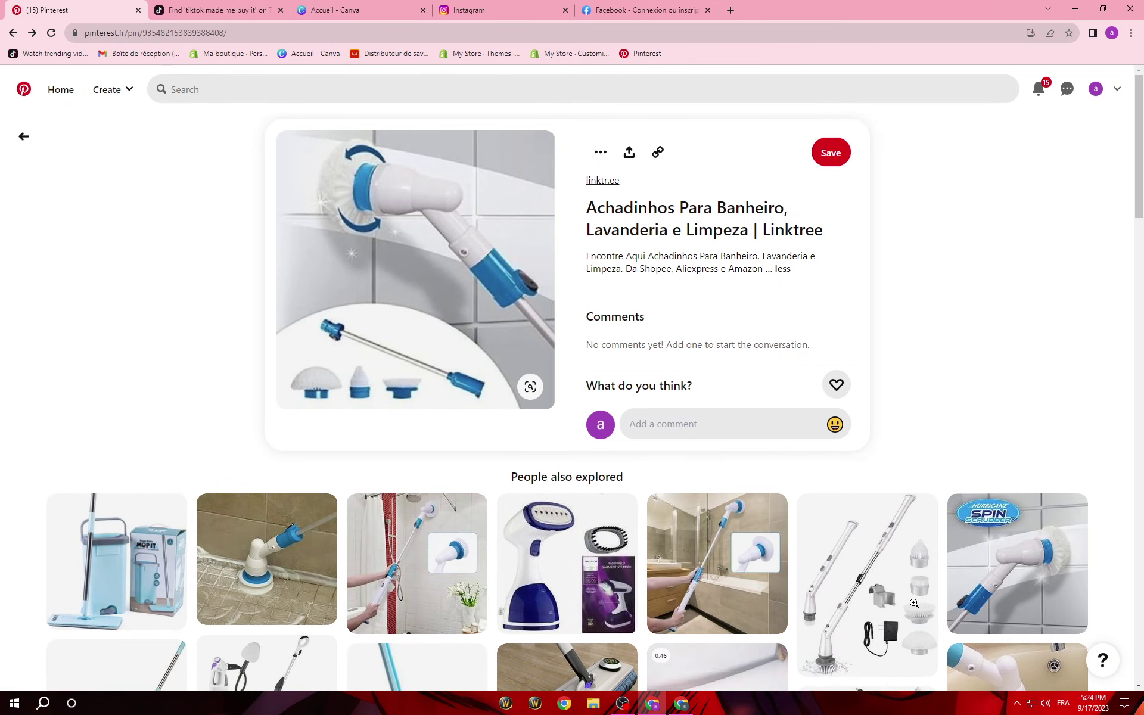
scroll(510, 367, "down", 5)
scroll(510, 367, "down", 10)
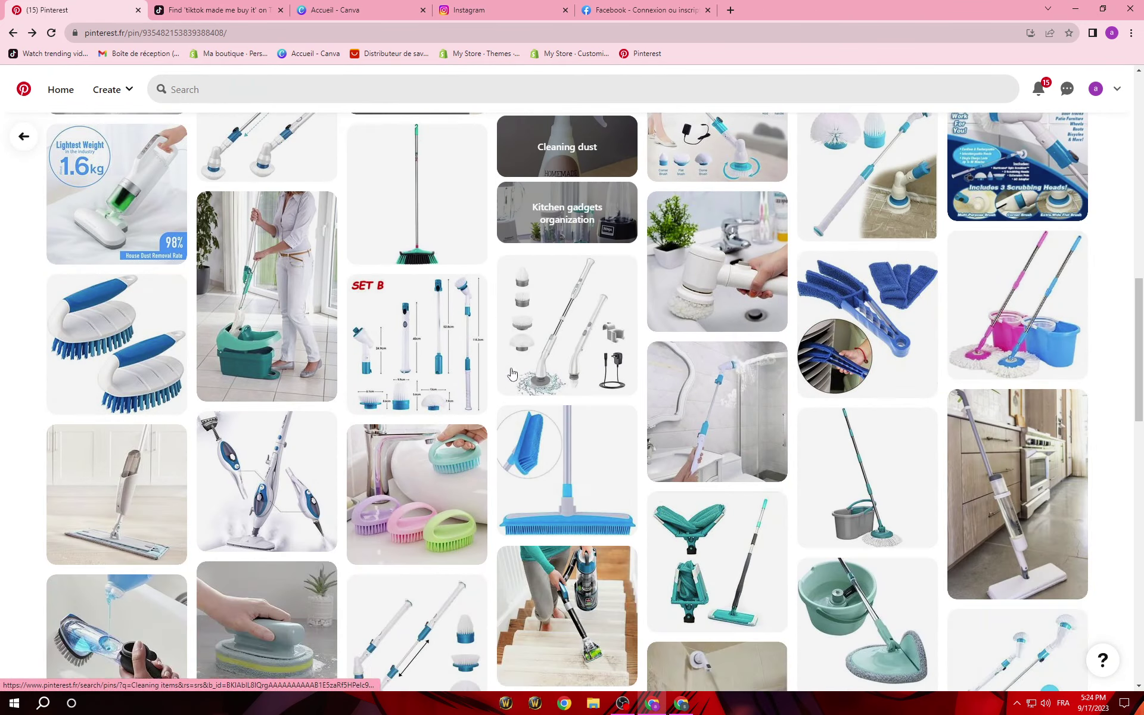
scroll(477, 474, "up", 13)
scroll(477, 474, "up", 2)
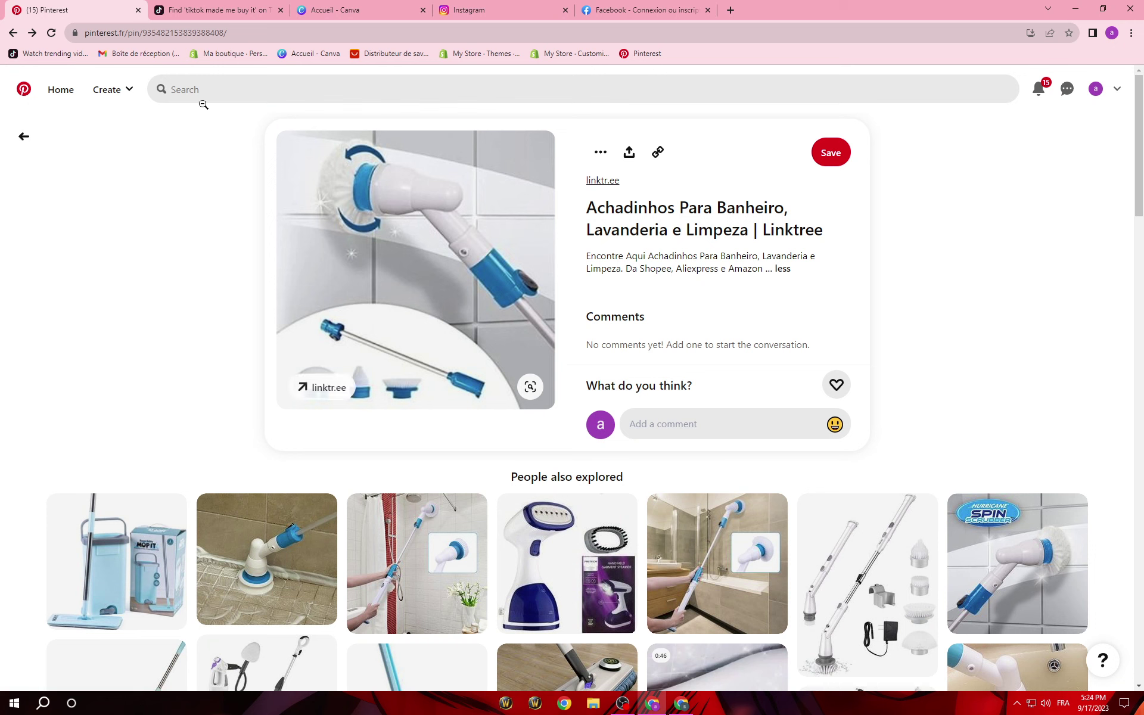
Open the profile's created Pins and start a new Idea Pin.
left_click(24, 91)
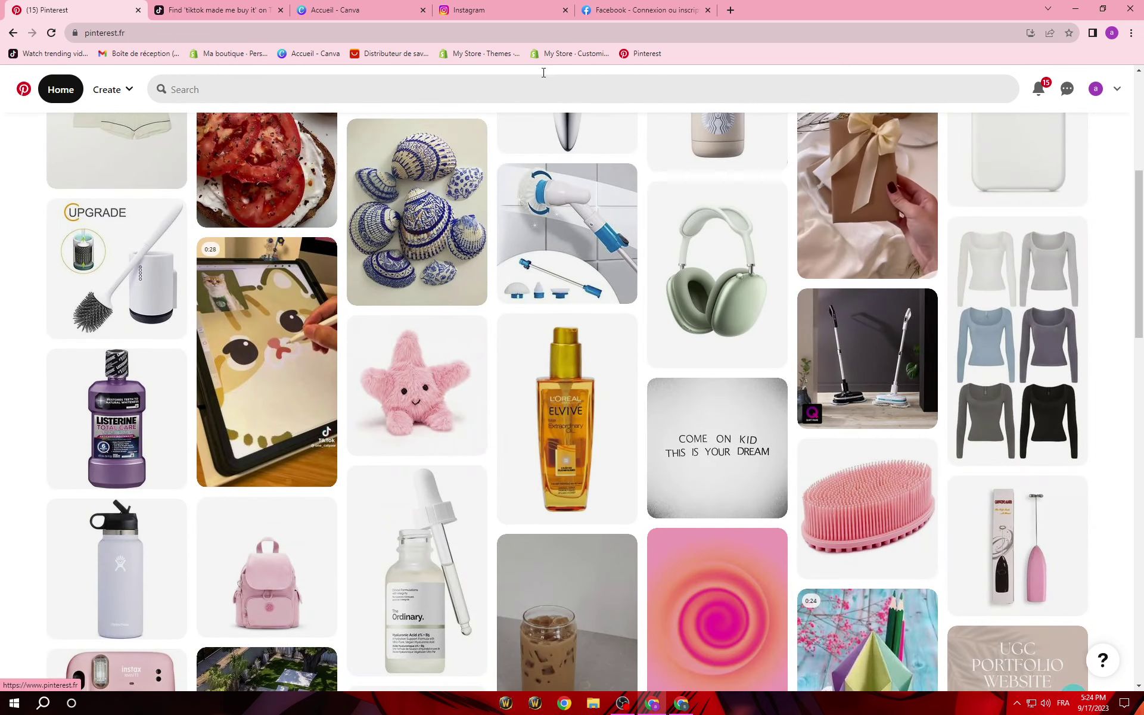
left_click(1095, 89)
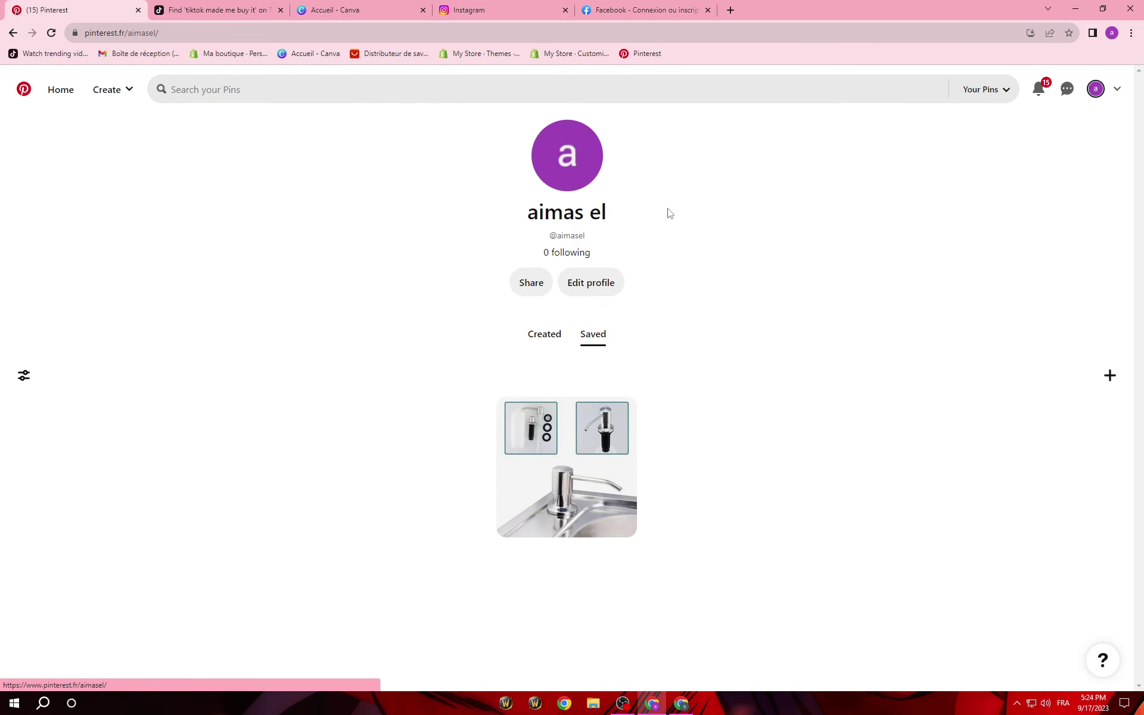
left_click(553, 344)
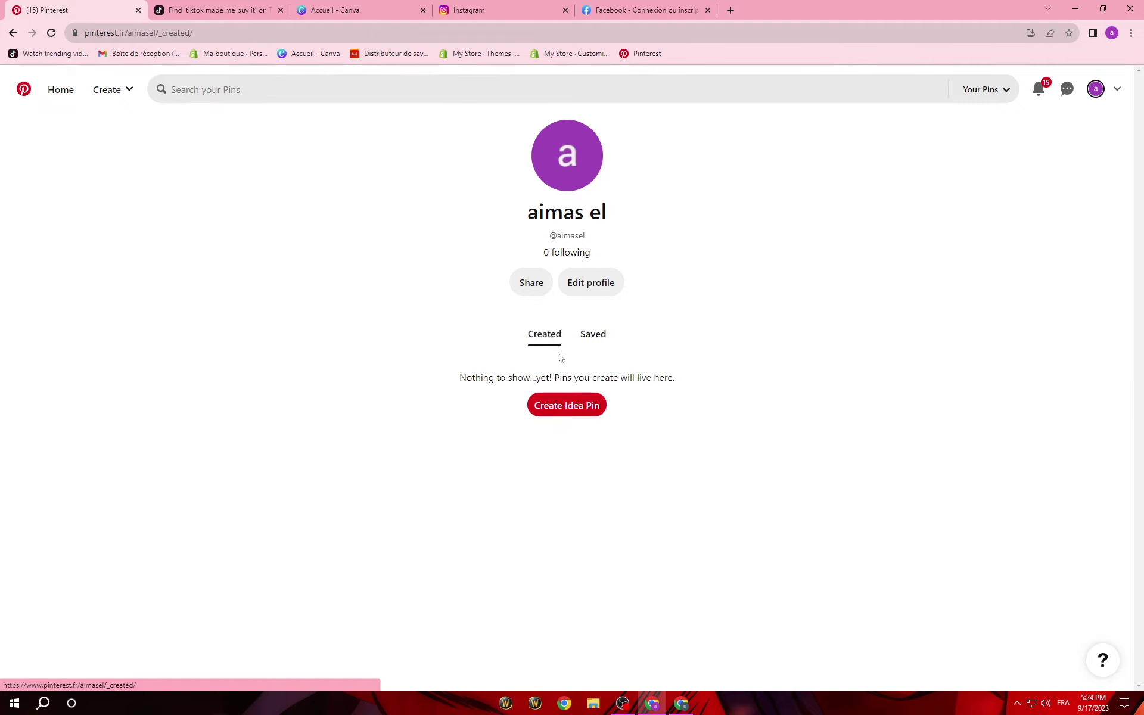
left_click(559, 407)
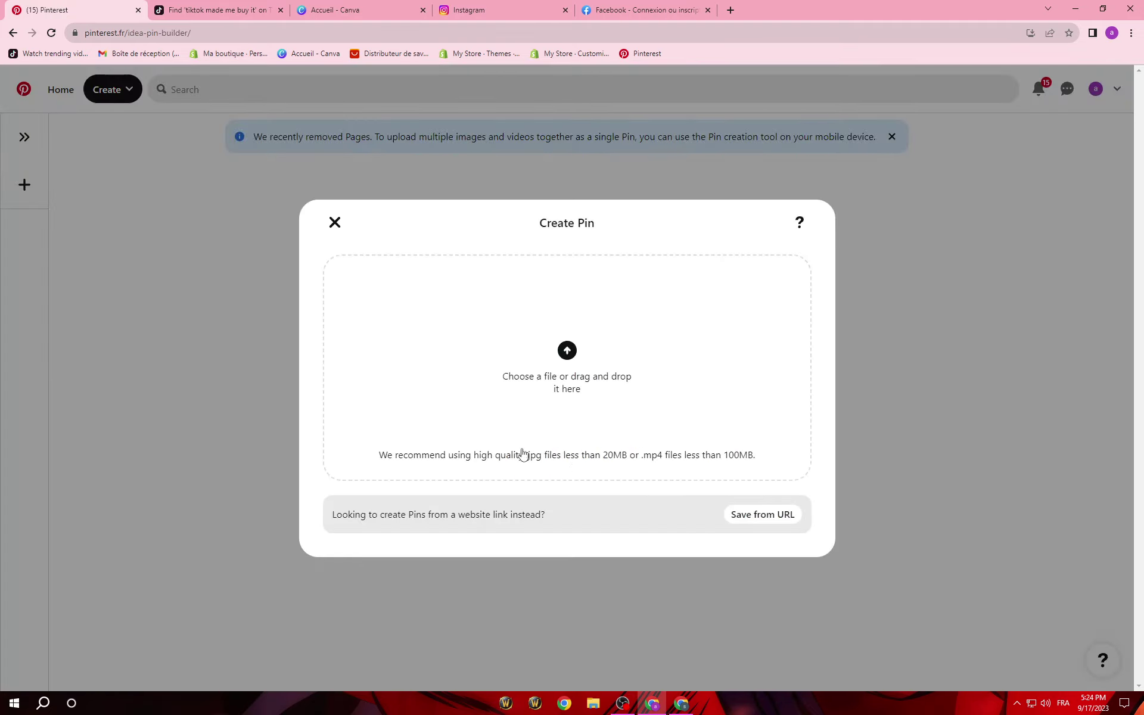
Upload "Multi-function Electric Cooking Pot - White _ AU.jpeg" as the Pin's image and visit its empty link and tag fields.
left_click(573, 350)
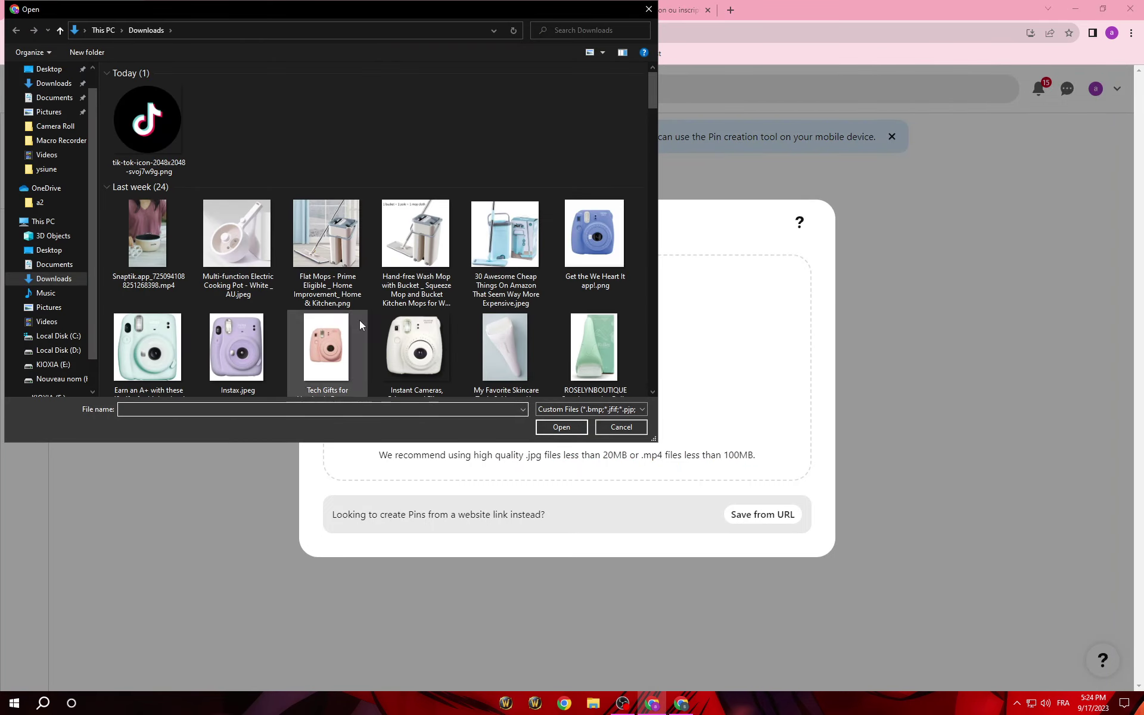
left_click(233, 224)
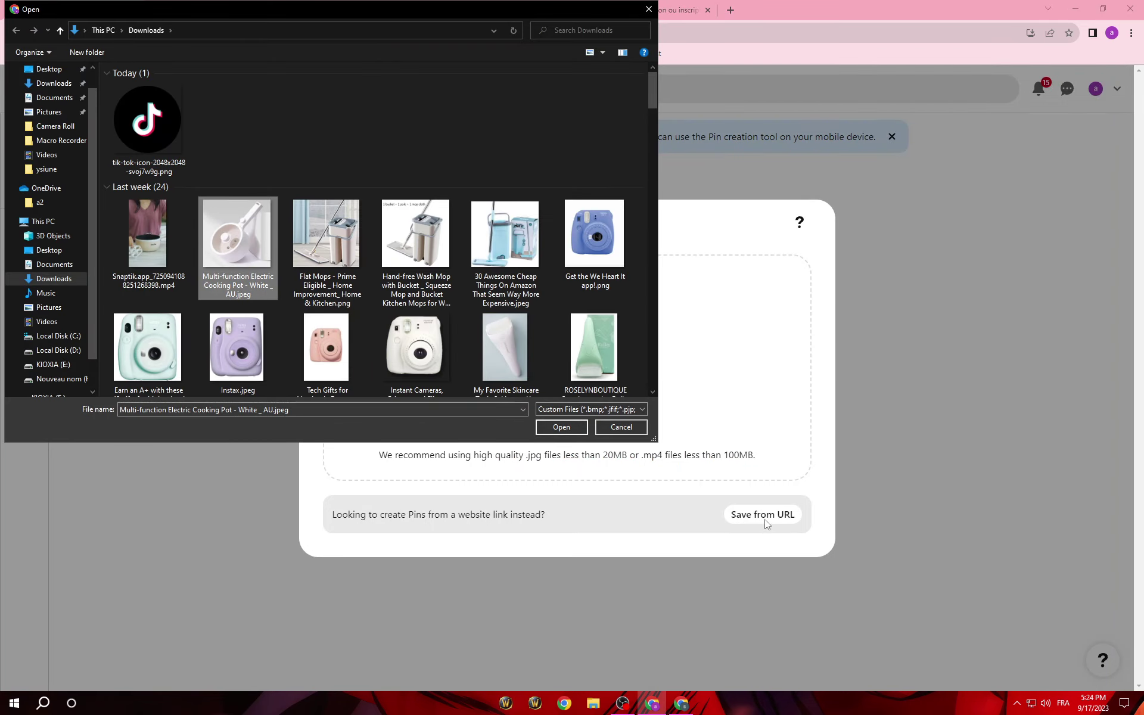
left_click(563, 427)
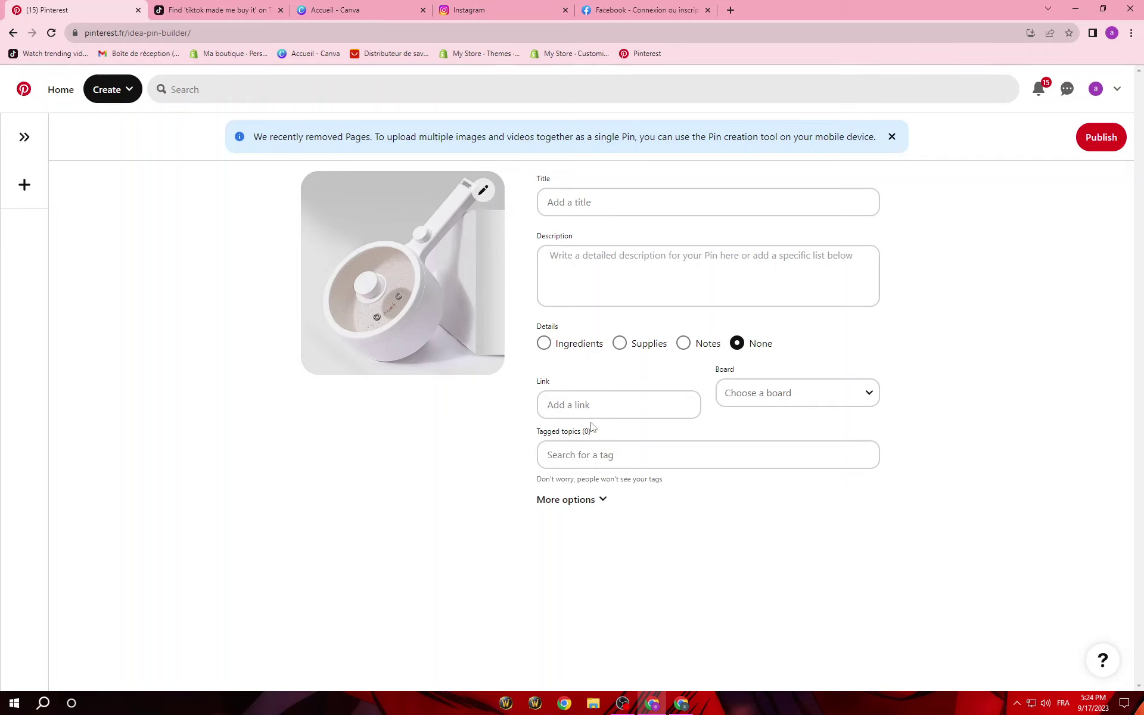
left_click(541, 405)
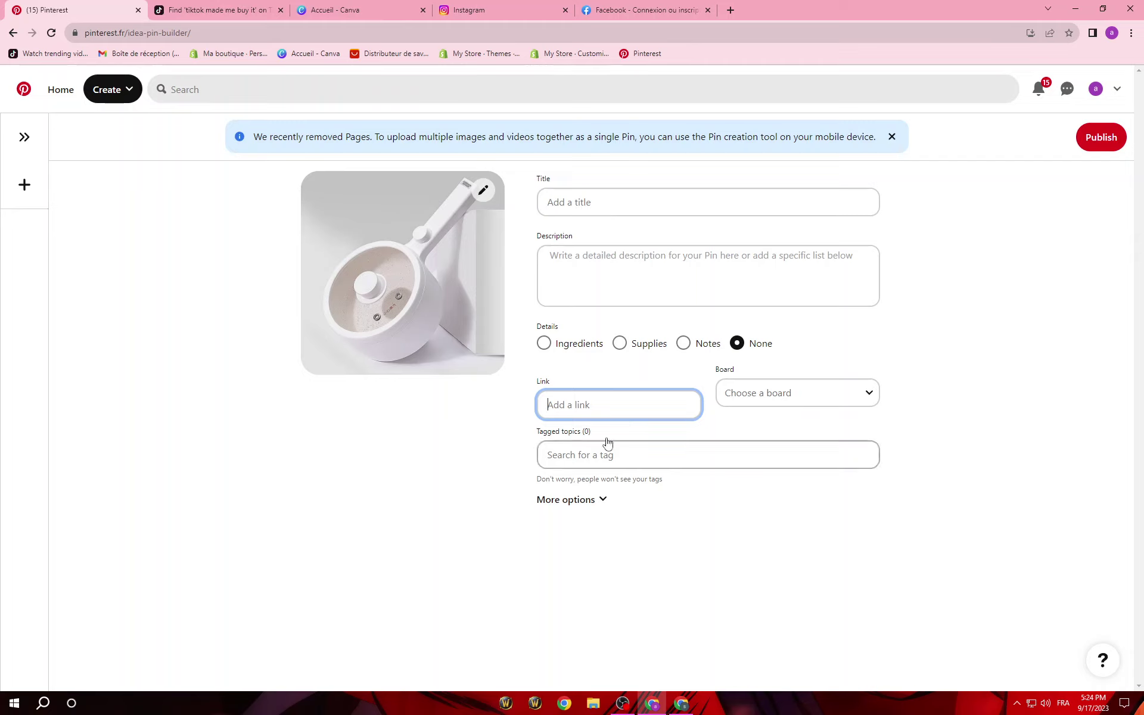
left_click(566, 456)
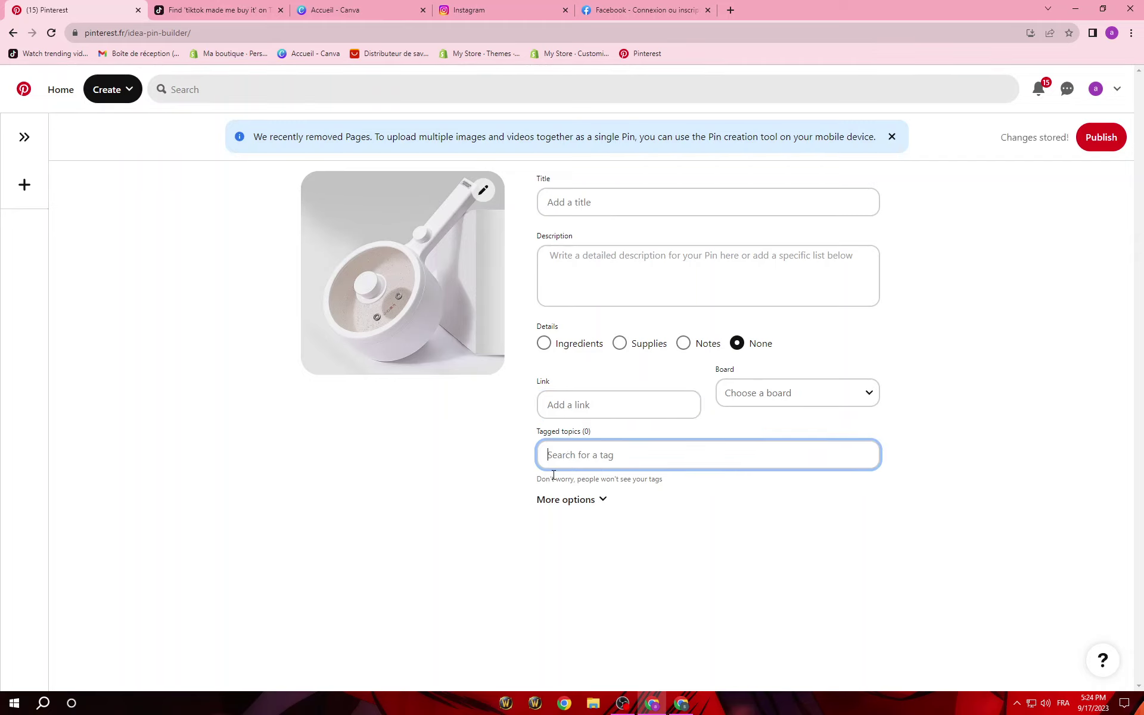
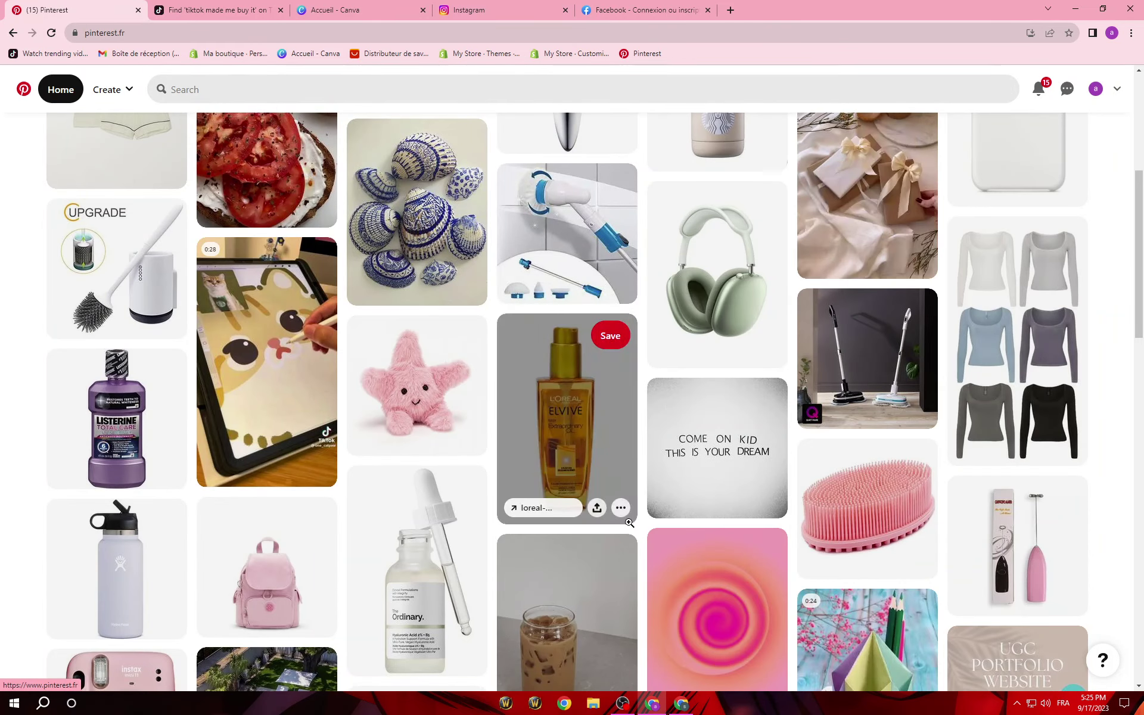
Open the lavender Hydro Flask bottle Pin from the home feed, look through its related Pins, and return to browsing the feed.
scroll(566, 476, "down", 1)
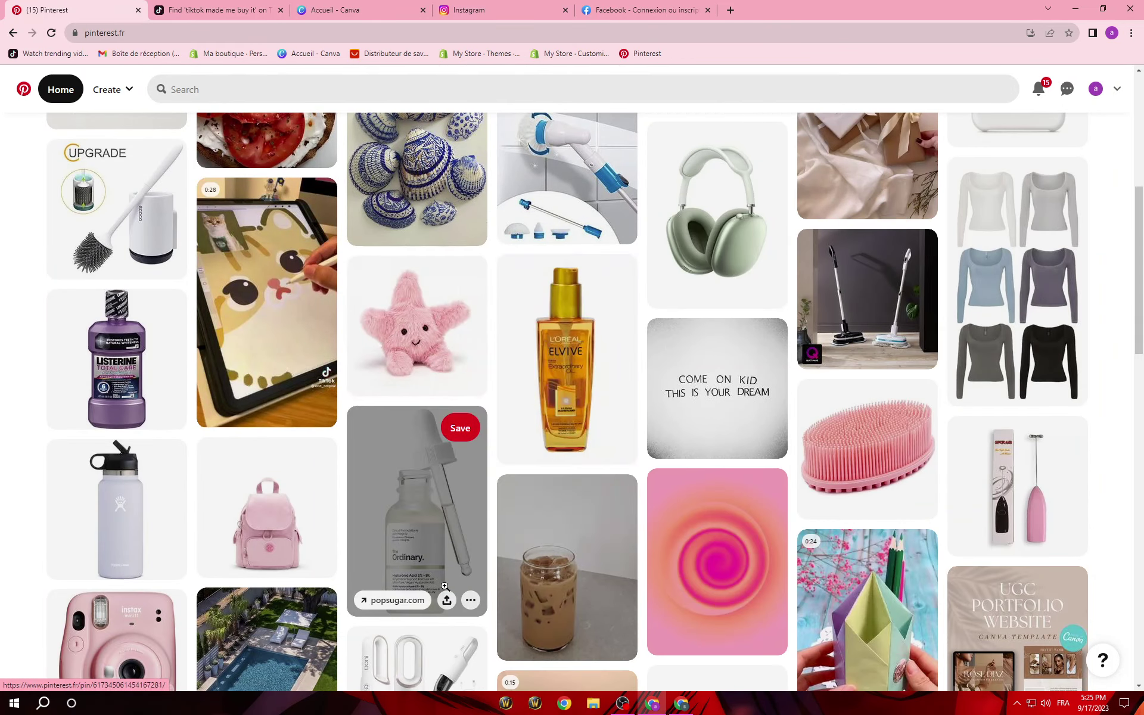
scroll(268, 447, "down", 2)
left_click(98, 373)
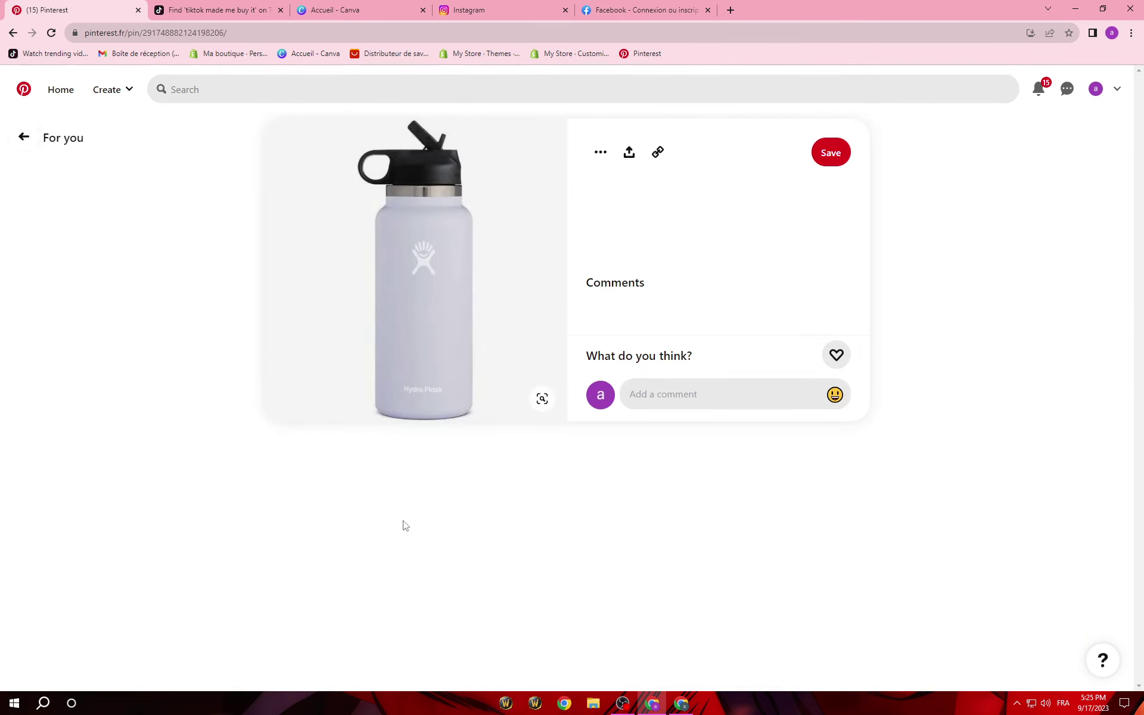
scroll(417, 477, "down", 4)
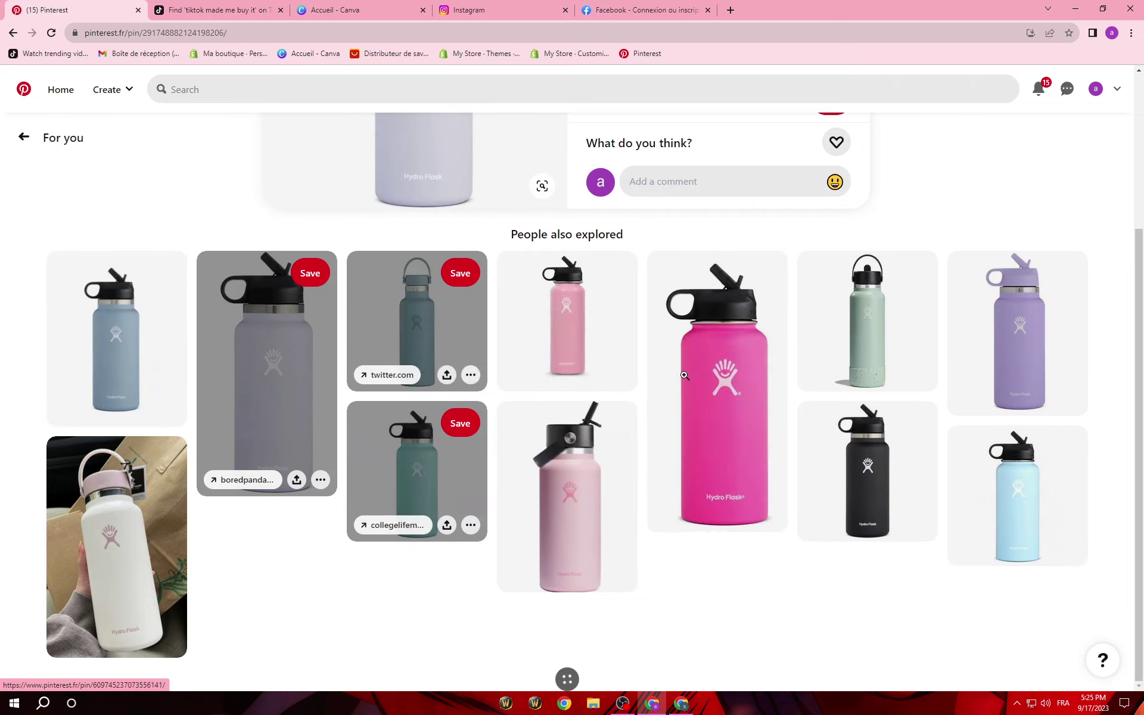
scroll(748, 594, "down", 5)
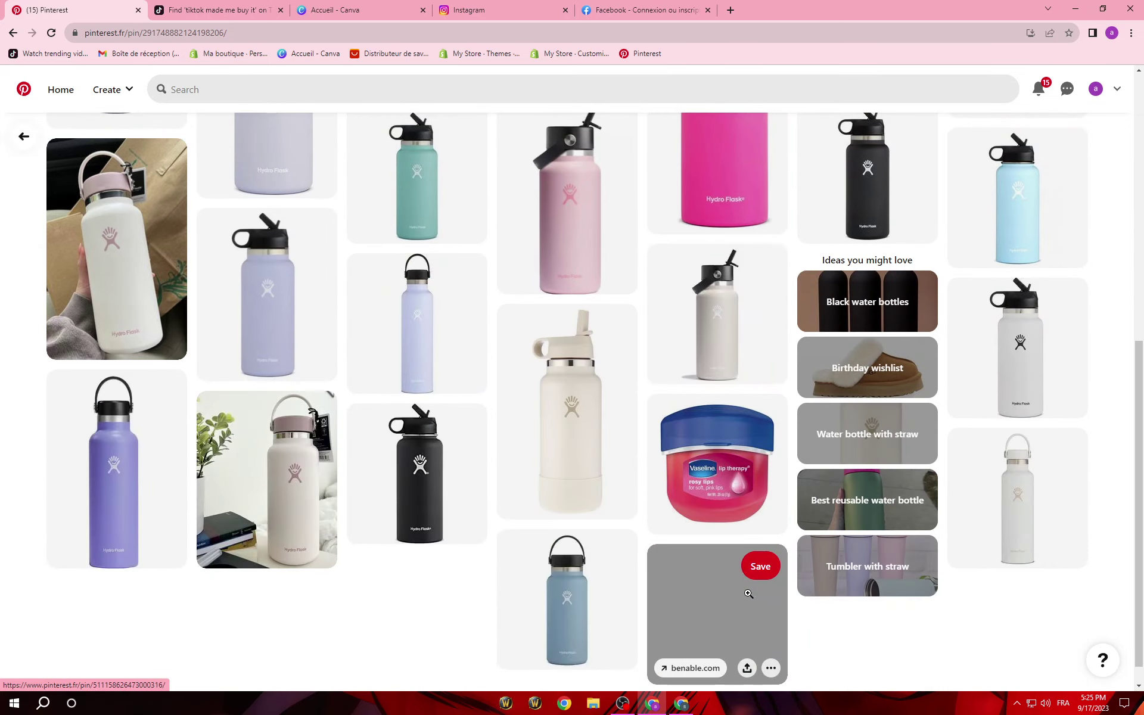
scroll(748, 593, "down", 2)
left_click(25, 90)
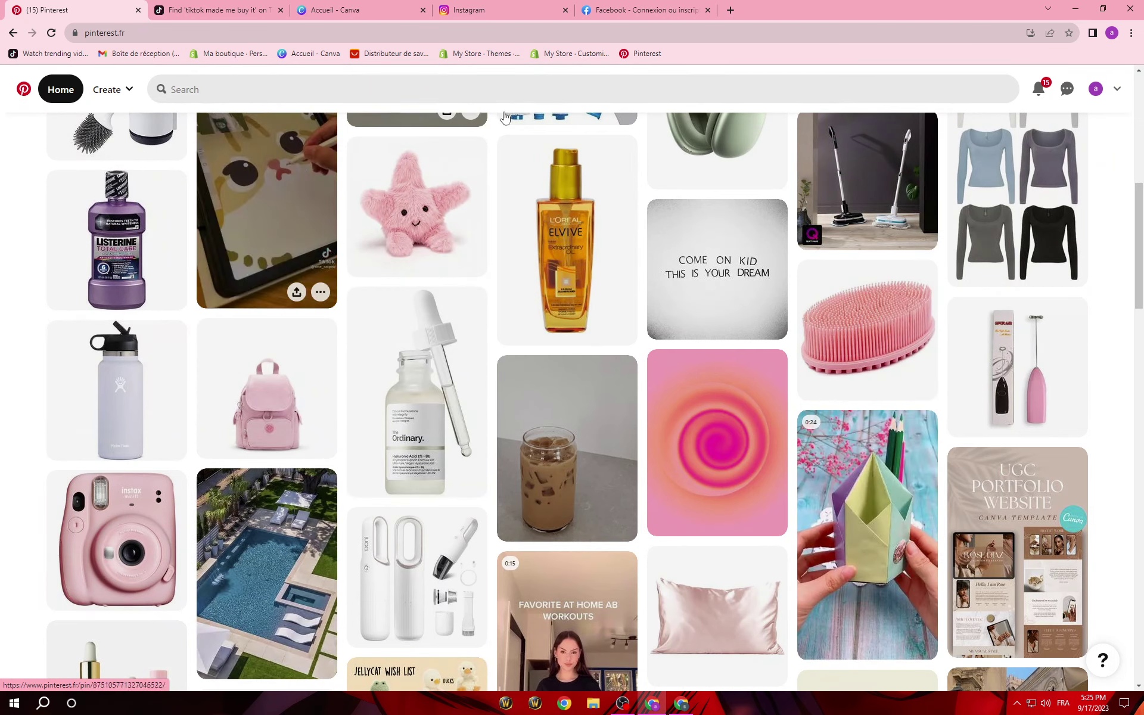
scroll(501, 469, "down", 4)
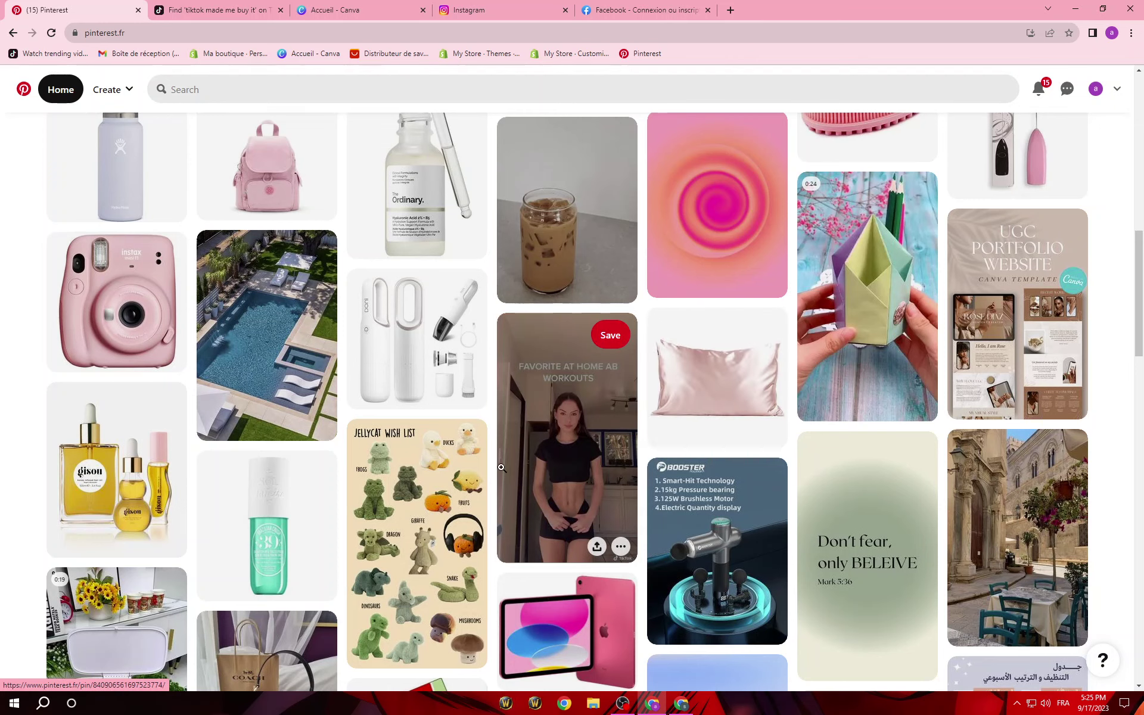
Browse the Pinterest home feed for product Pins, returning toward its beginning.
scroll(268, 358, "down", 5)
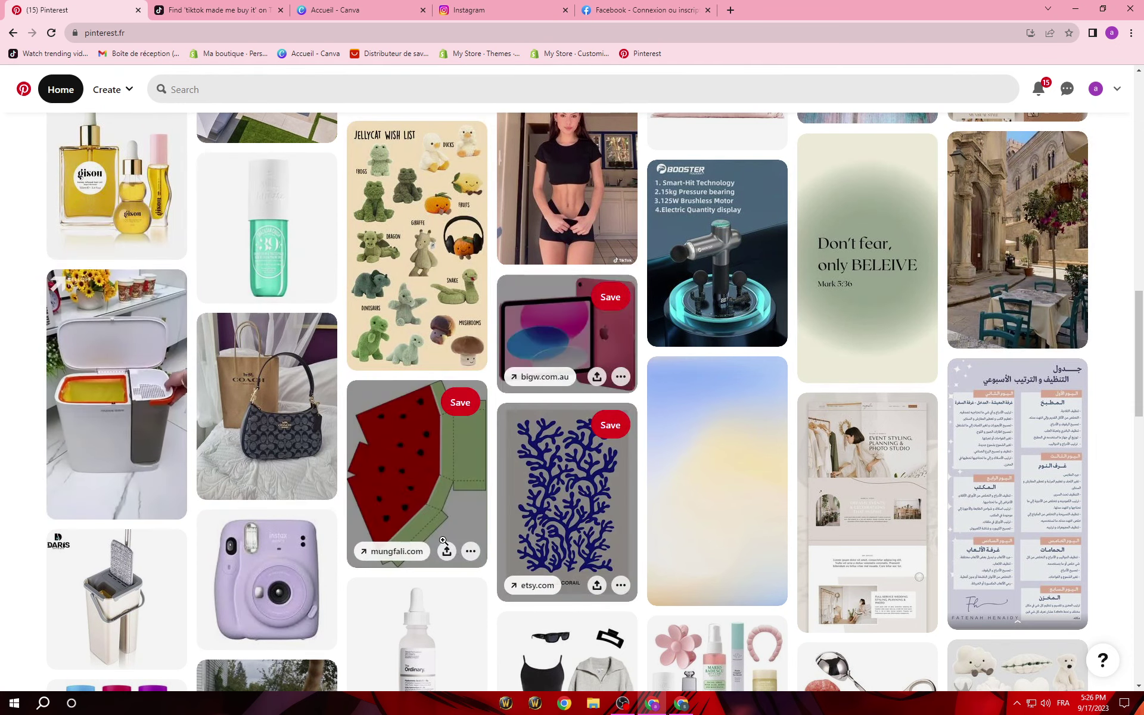
scroll(377, 540, "up", 8)
scroll(378, 538, "up", 7)
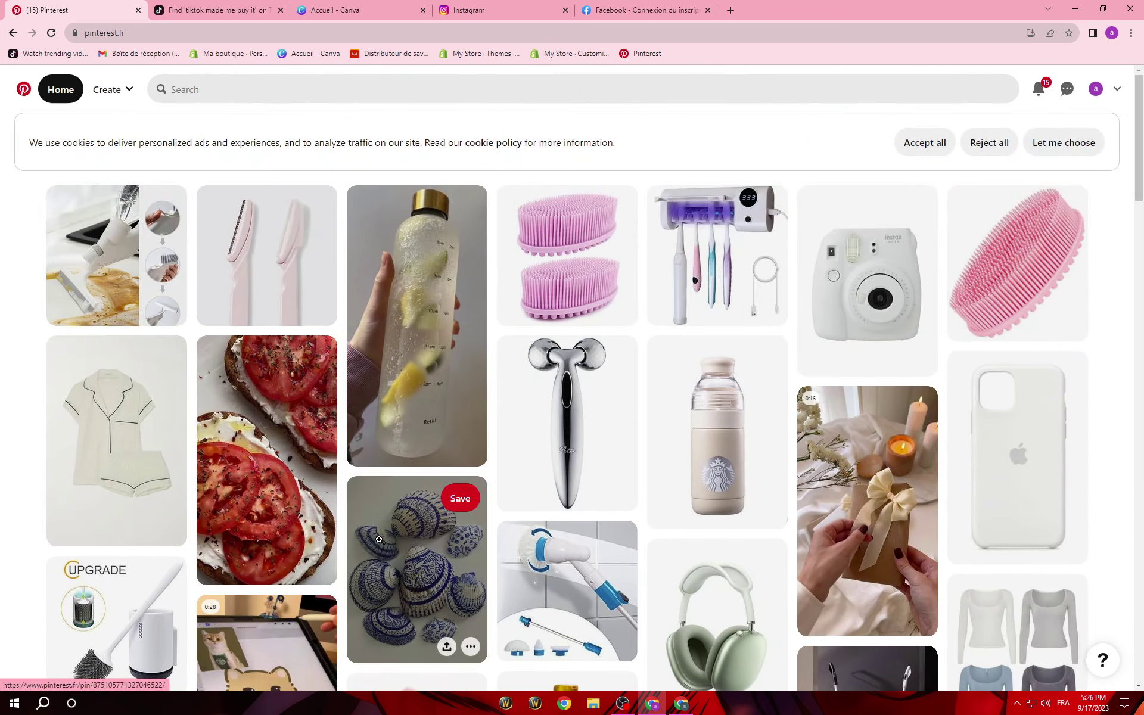
scroll(379, 541, "down", 12)
scroll(379, 542, "down", 15)
scroll(539, 605, "up", 11)
scroll(539, 605, "down", 5)
scroll(539, 605, "up", 6)
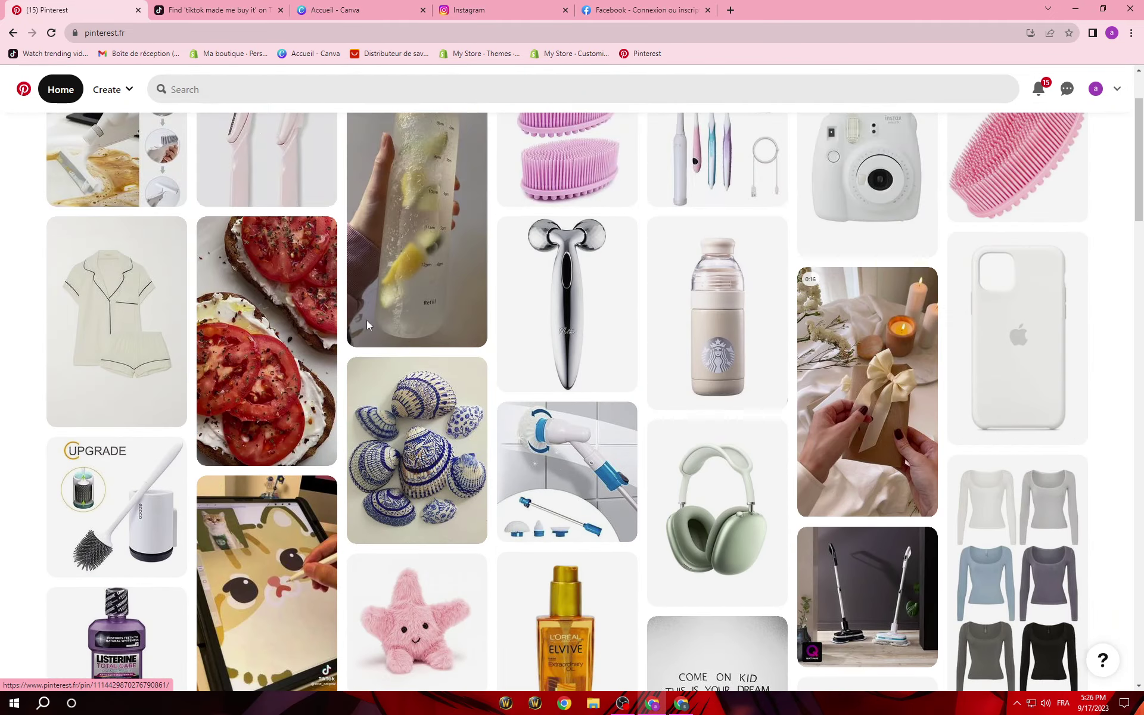
Switch to TikTok, dismiss the notification request, and browse the "tiktok made me buy it" video results.
left_click(224, 7)
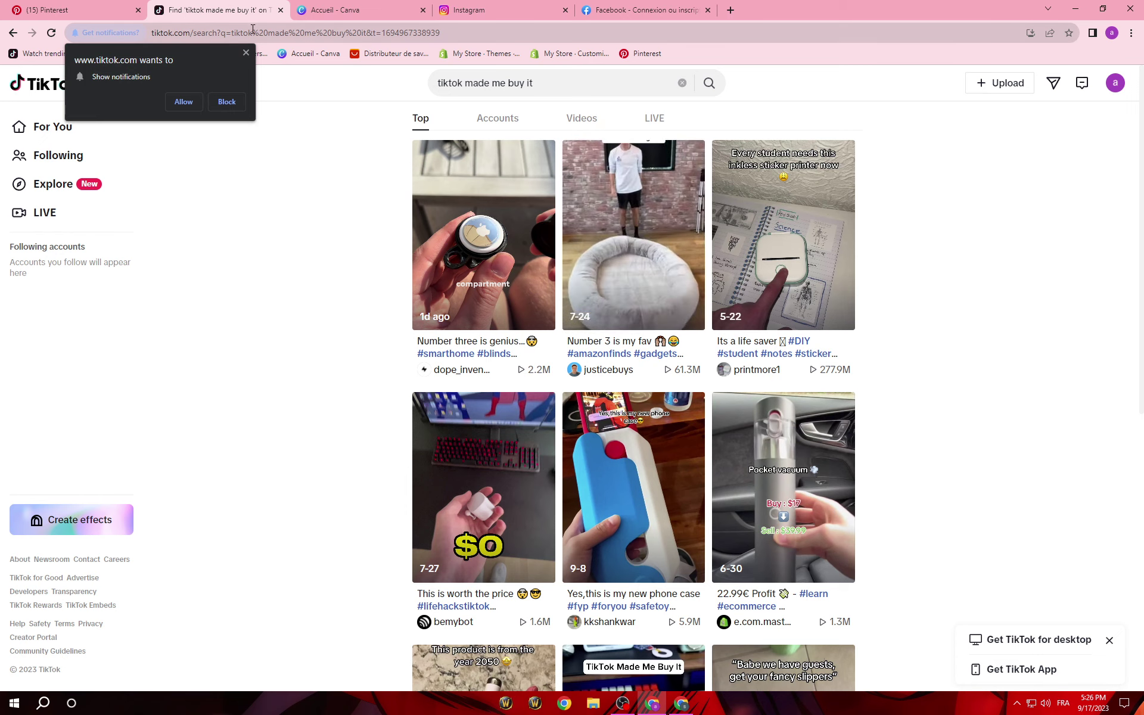
left_click(245, 53)
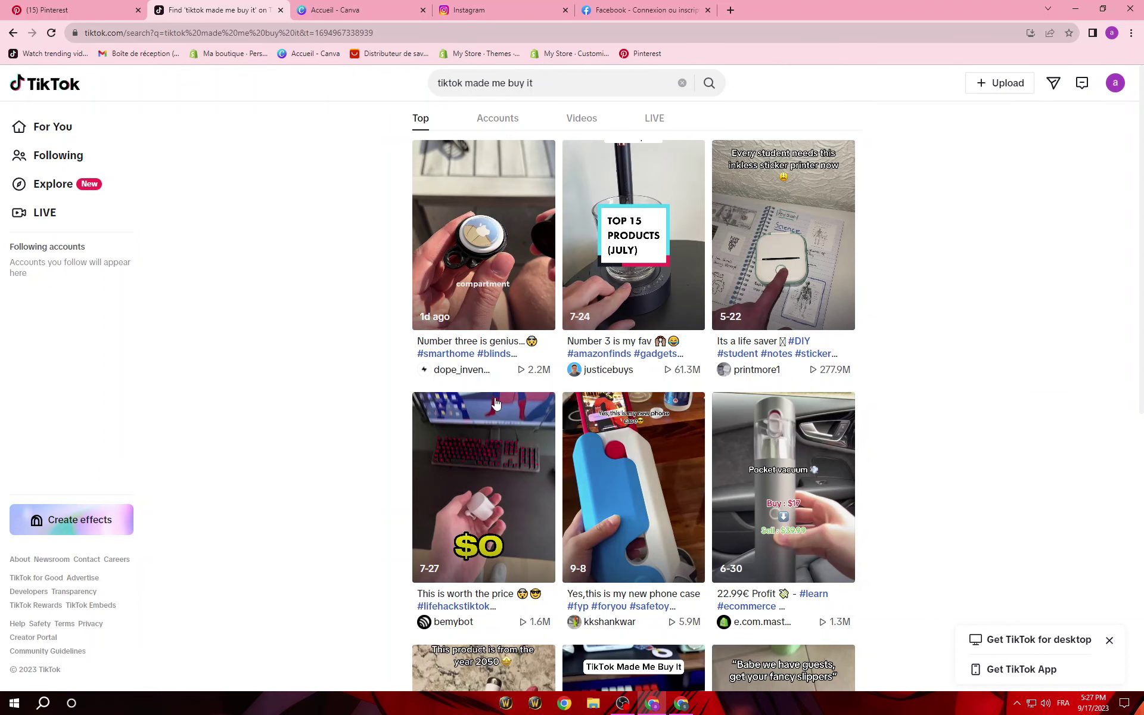
scroll(495, 383, "down", 8)
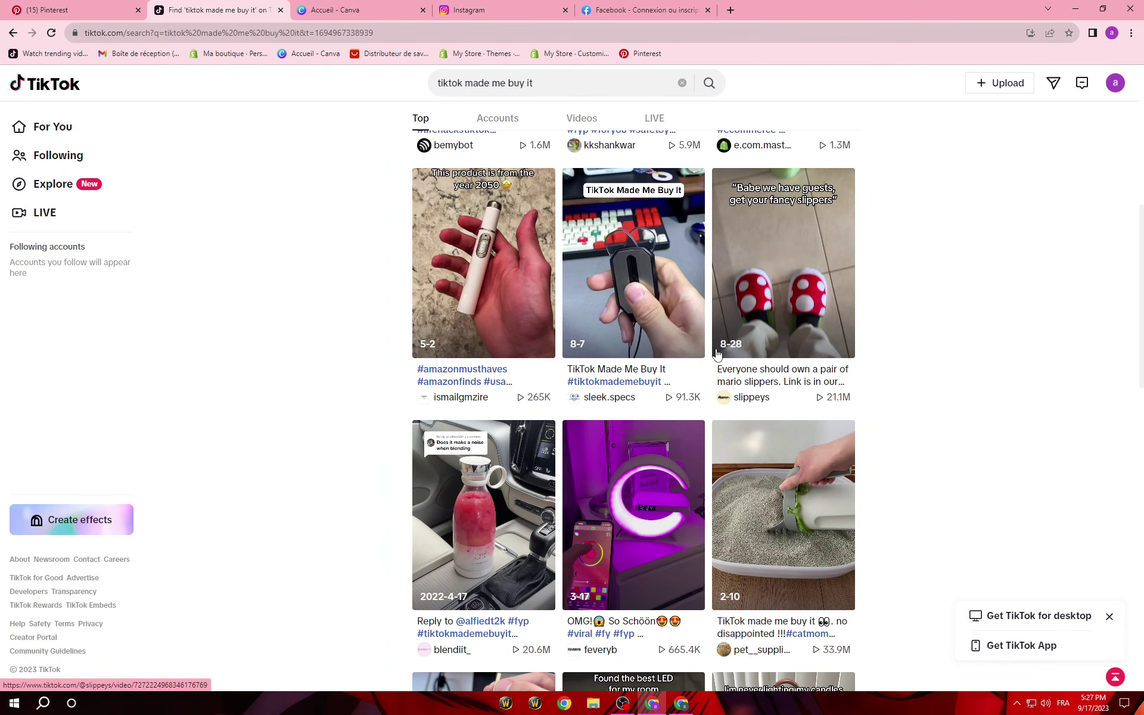
scroll(717, 354, "up", 1)
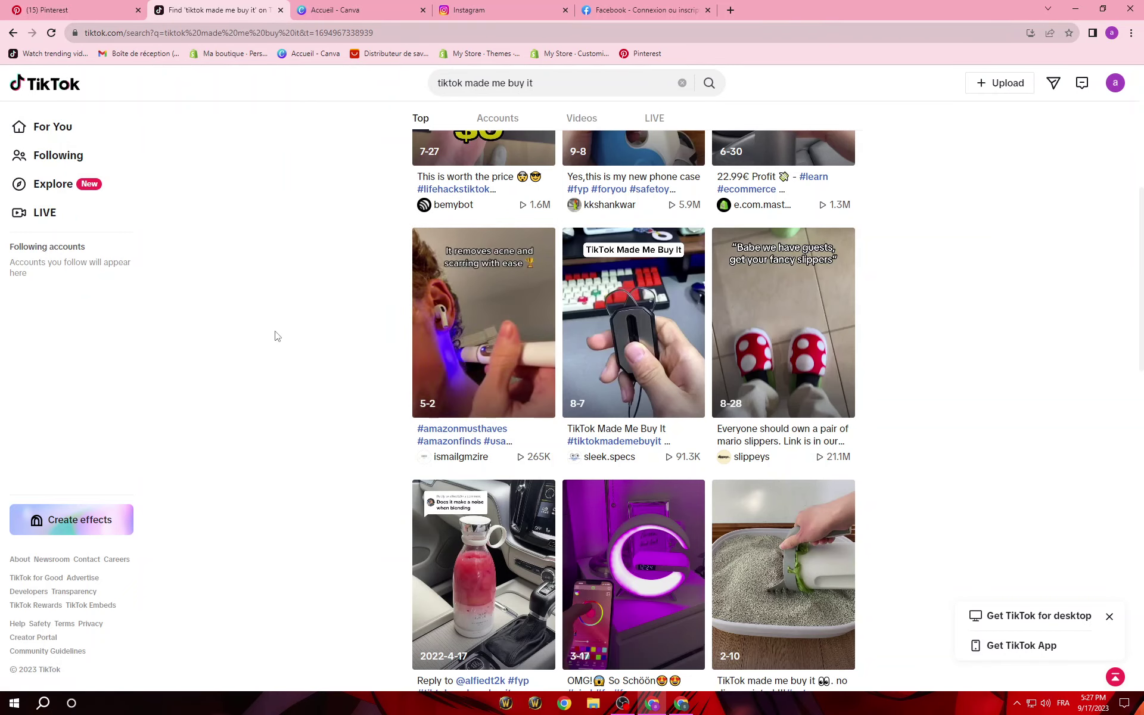
left_click(47, 7)
left_click(214, 10)
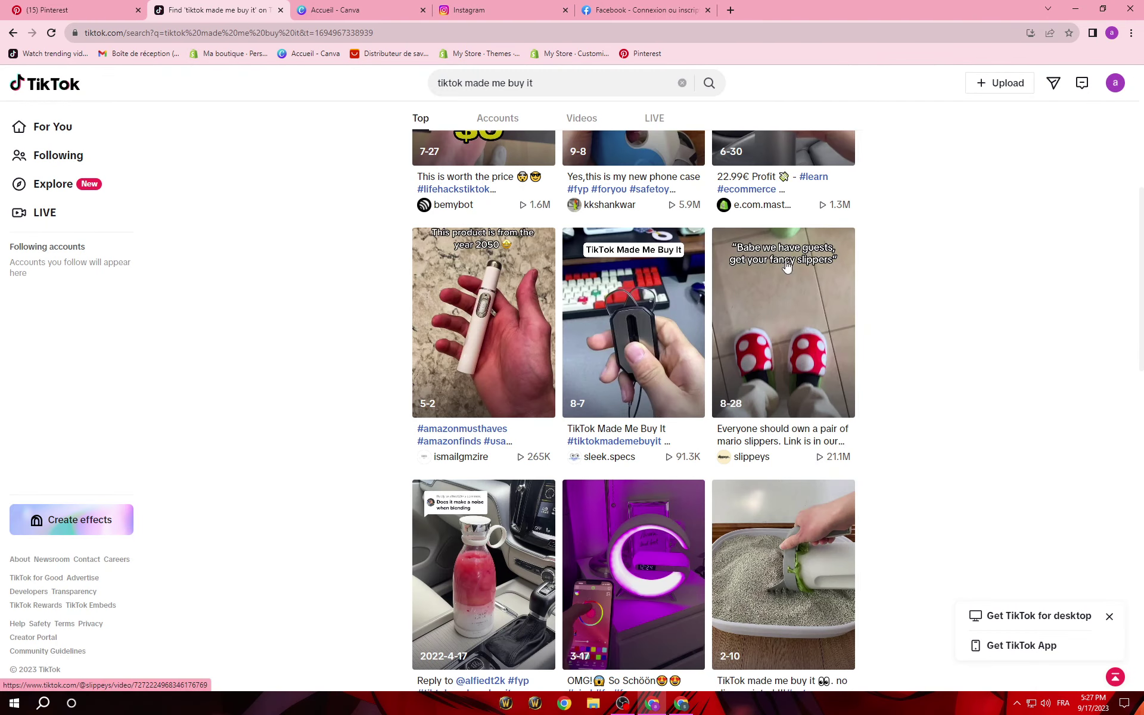
Open the TikTok profile, try "Multi-function Electric Cooking Pot - White _ AU.jpeg" as its photo, and discard the profile edits.
mouse_move(1115, 83)
left_click(1081, 118)
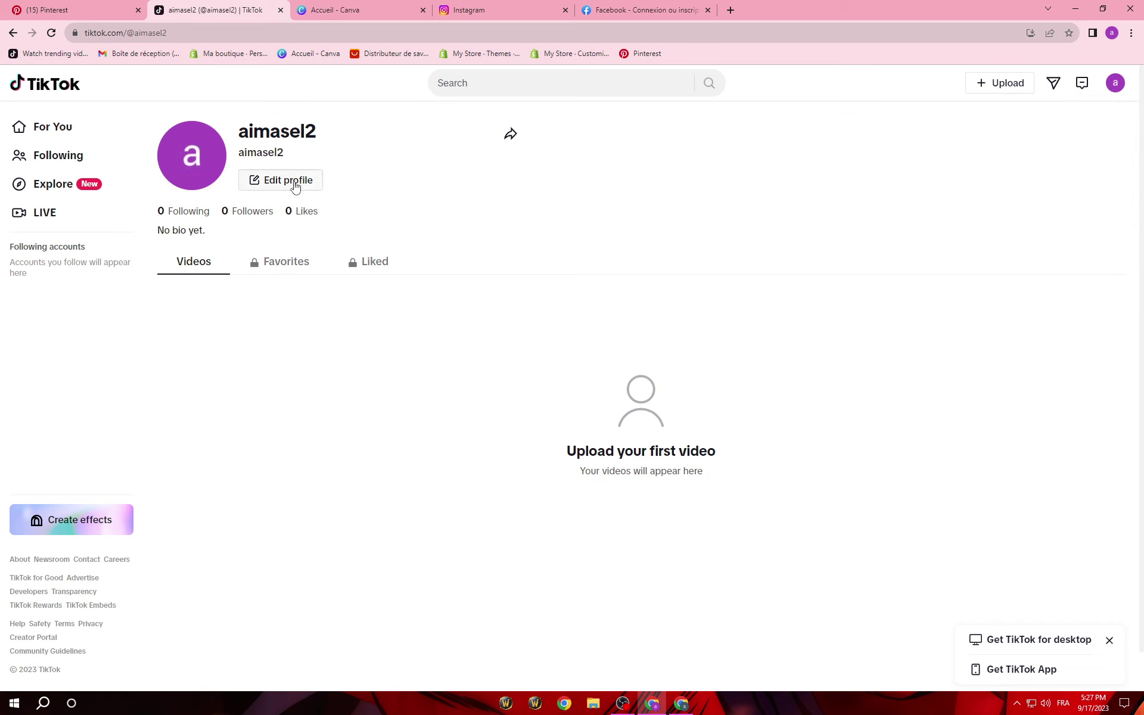
left_click(294, 182)
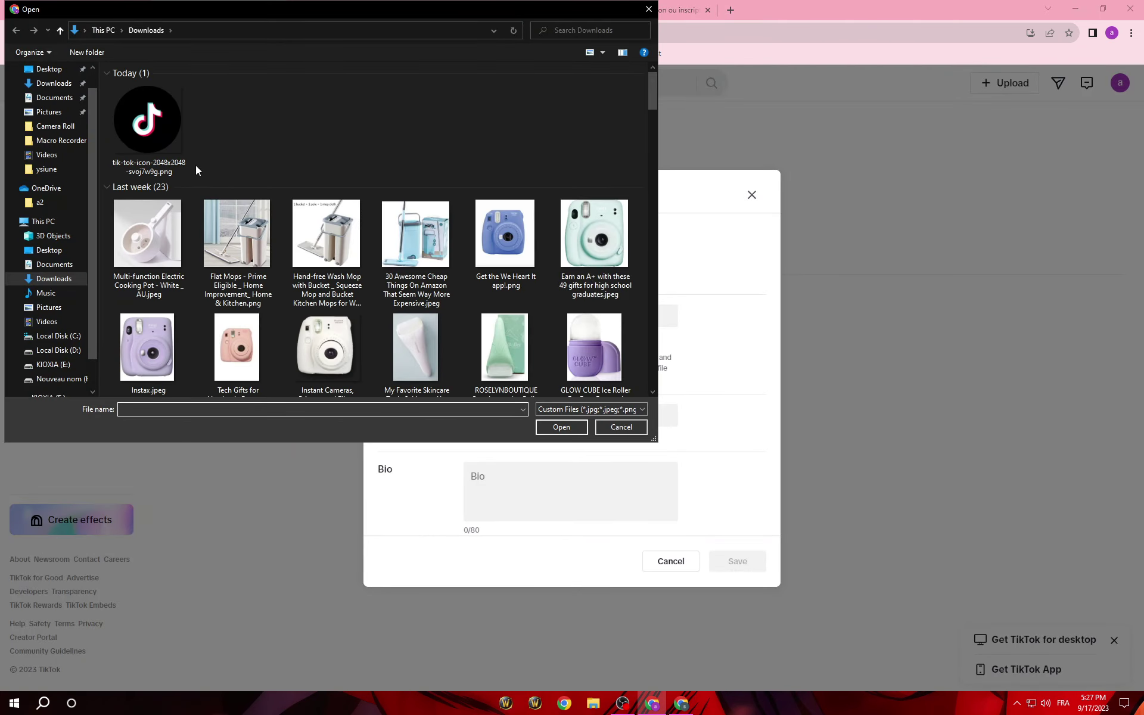
left_click(165, 237)
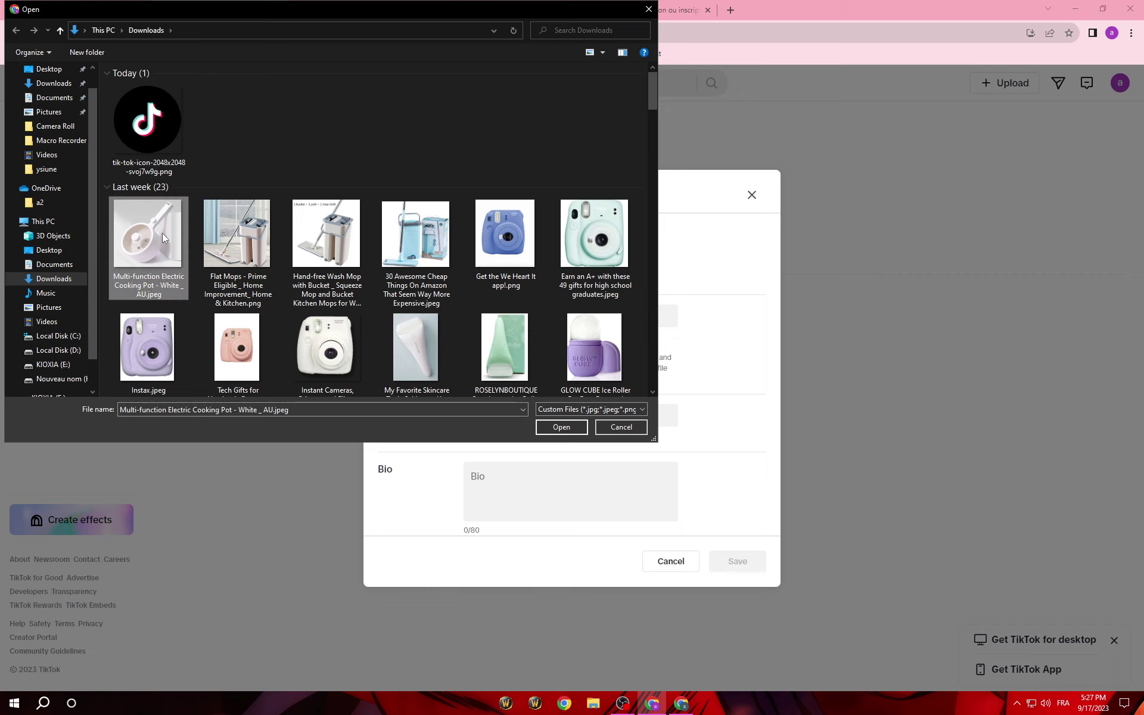
left_click(561, 427)
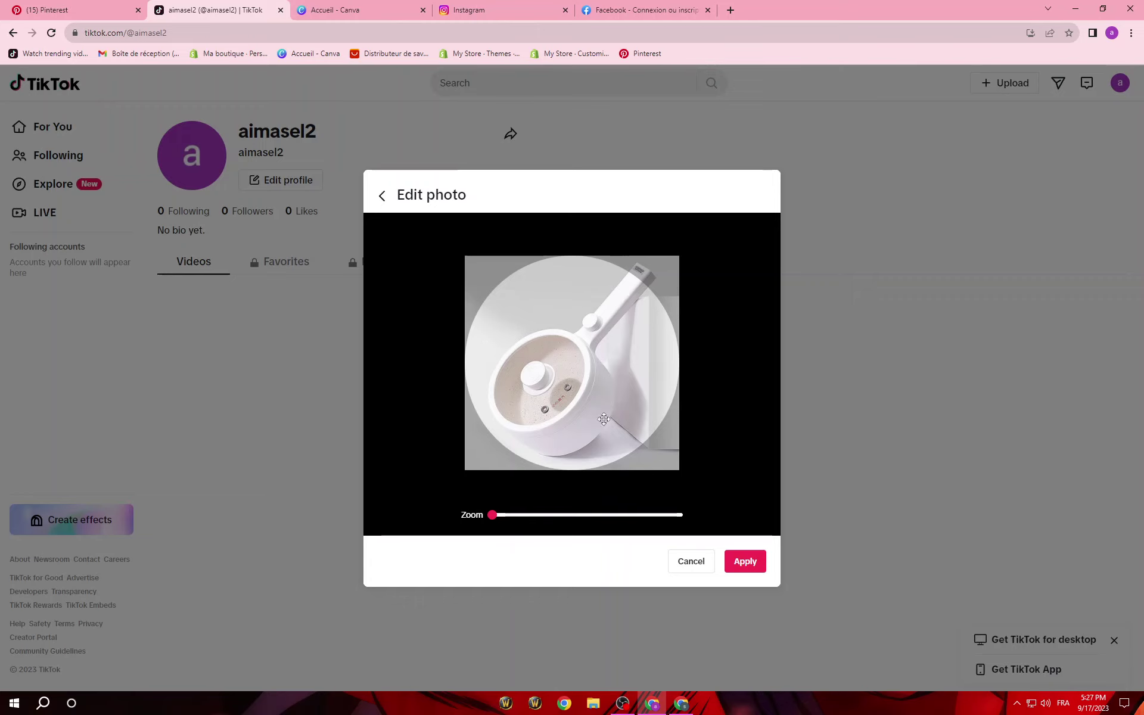
left_click(737, 559)
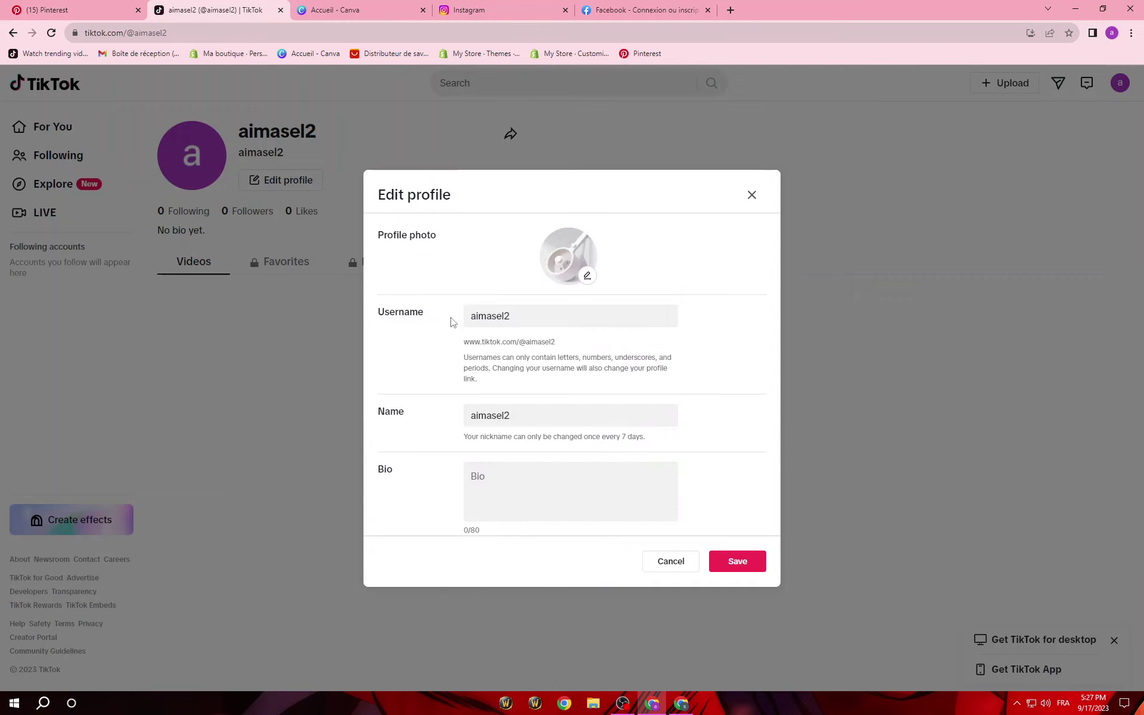
left_click(500, 474)
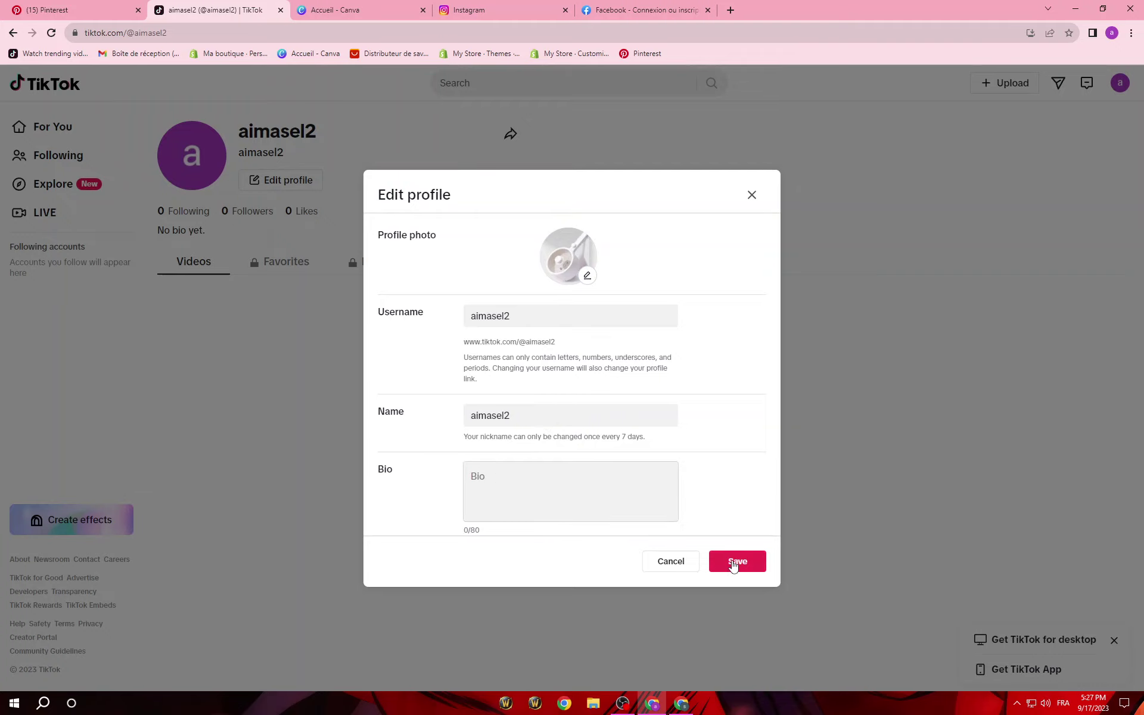
left_click(662, 563)
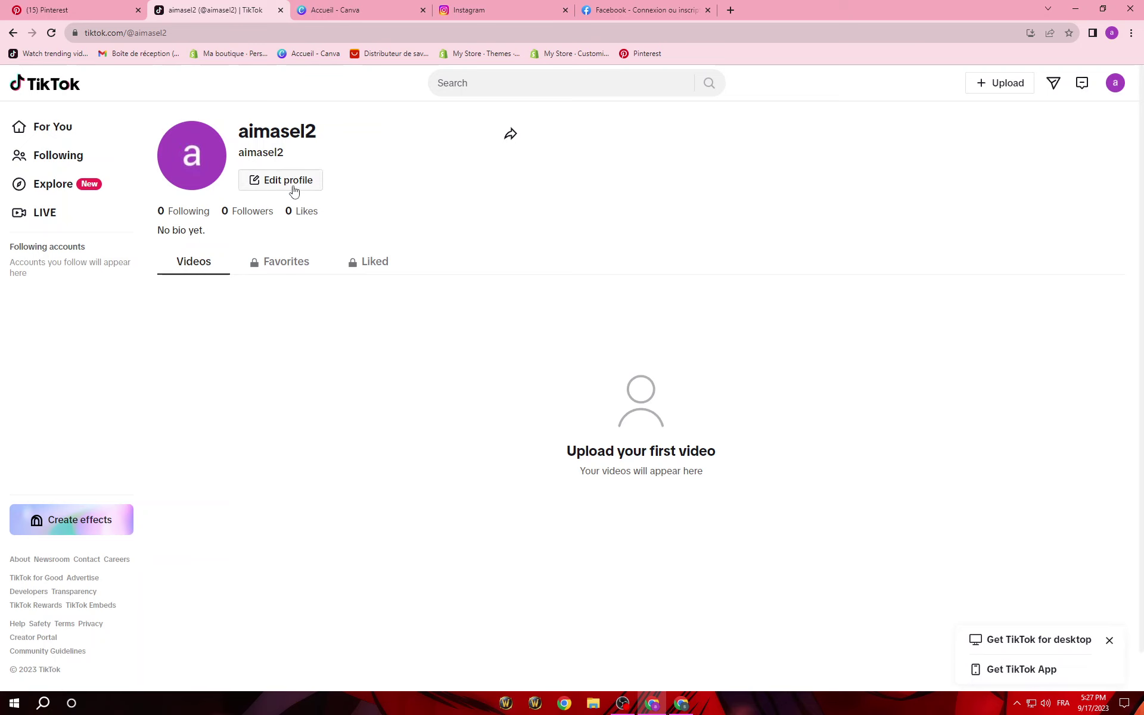
Reopen the profile editor, visit the empty bio field, and close the editor without saving.
left_click(293, 188)
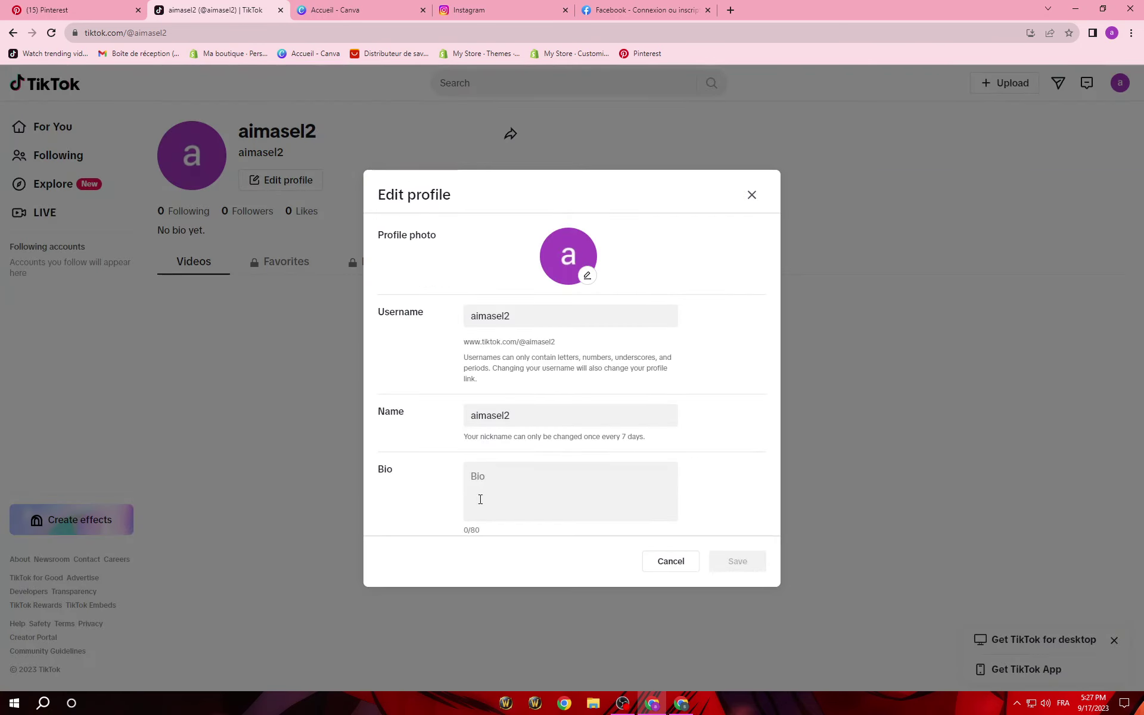
left_click(489, 475)
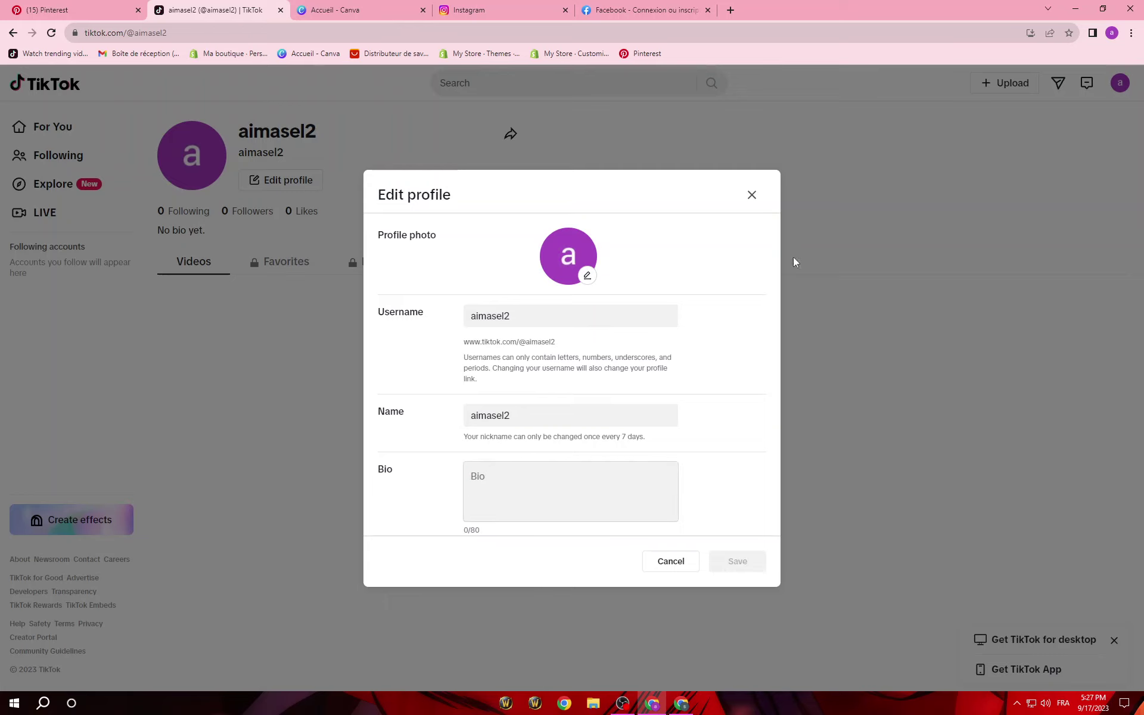
left_click(752, 196)
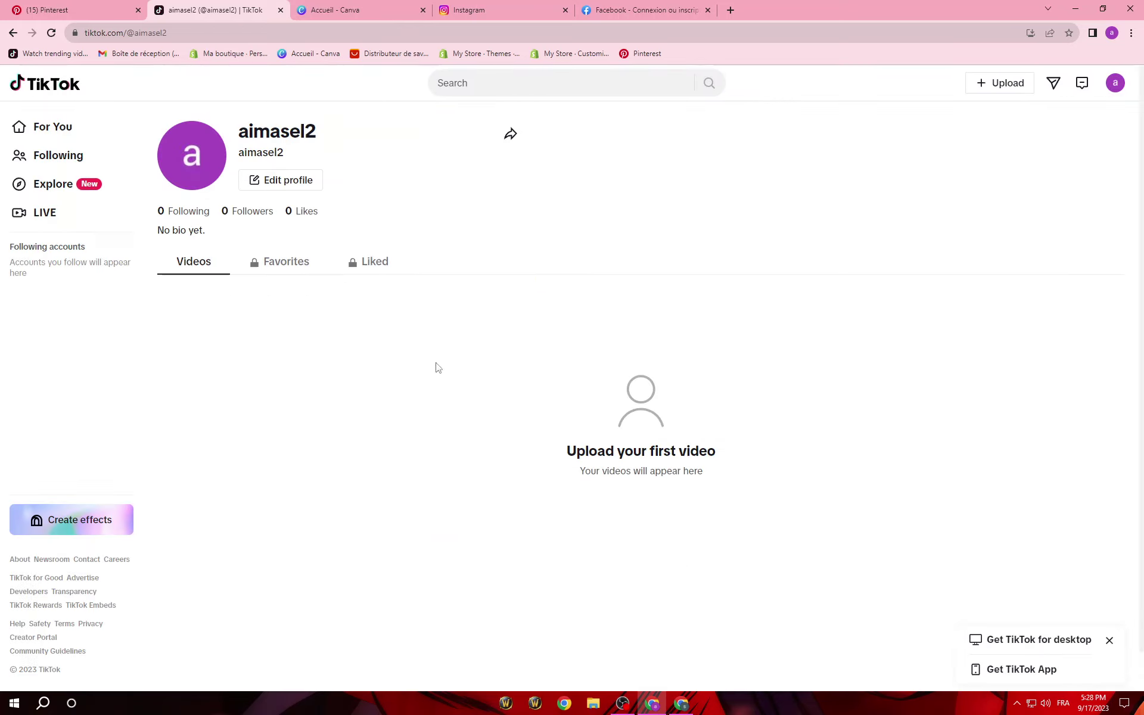
Open the For You feed, view and pause its first video in full view, and return to the feed.
left_click(360, 269)
left_click(55, 125)
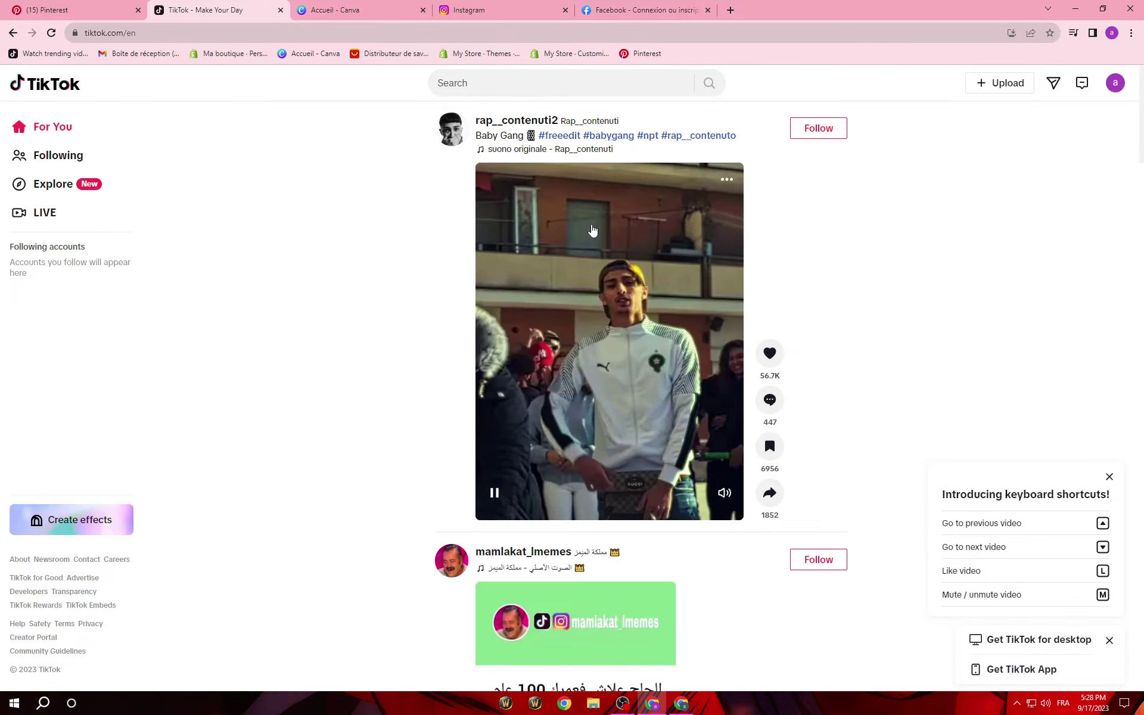
left_click(602, 388)
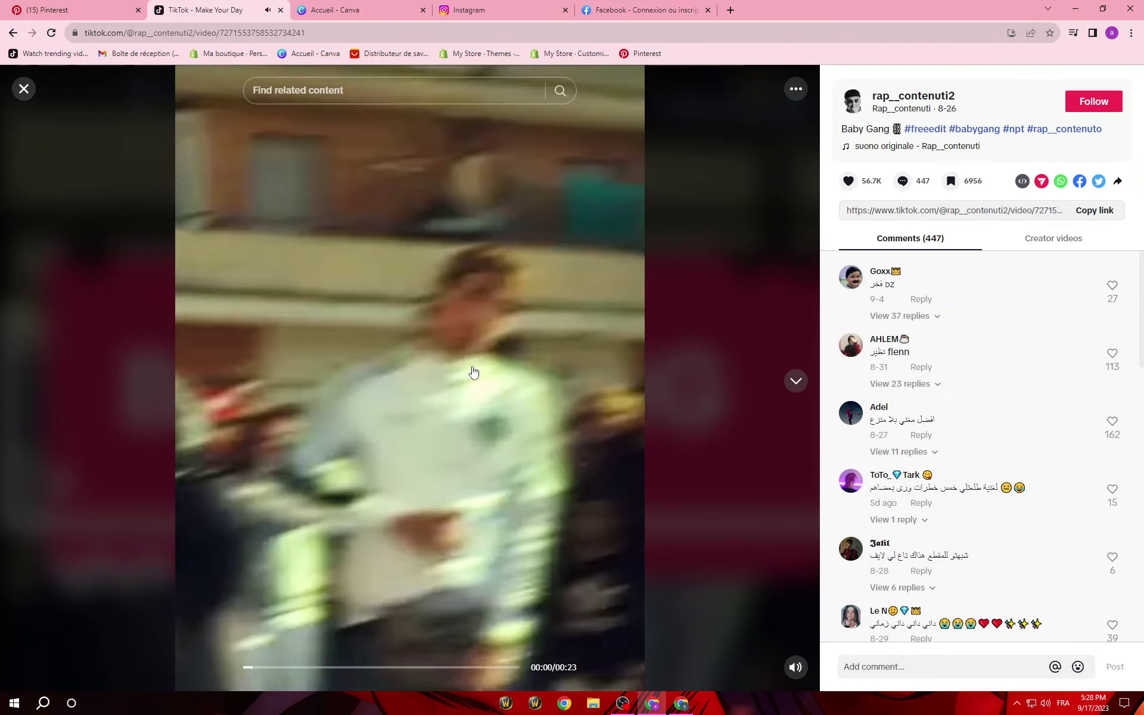
left_click(474, 357)
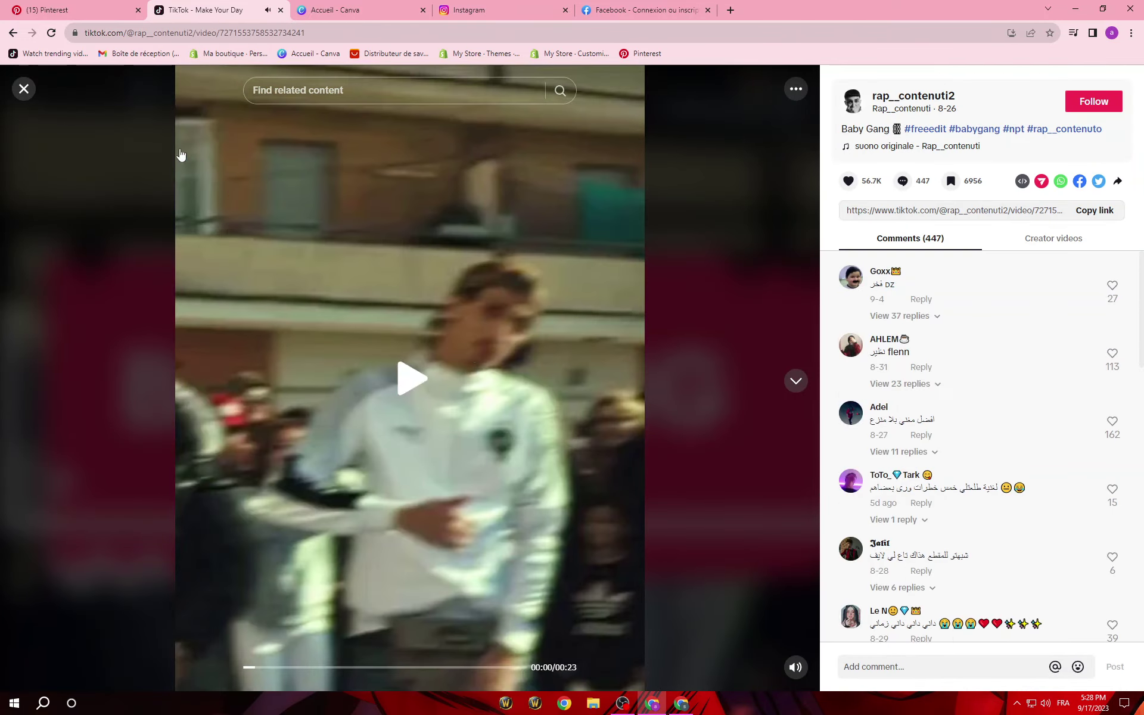
left_click(24, 89)
left_click(494, 496)
Repeat the recent TikTok search "tiktok made me buy it" and browse the product videos.
left_click(523, 90)
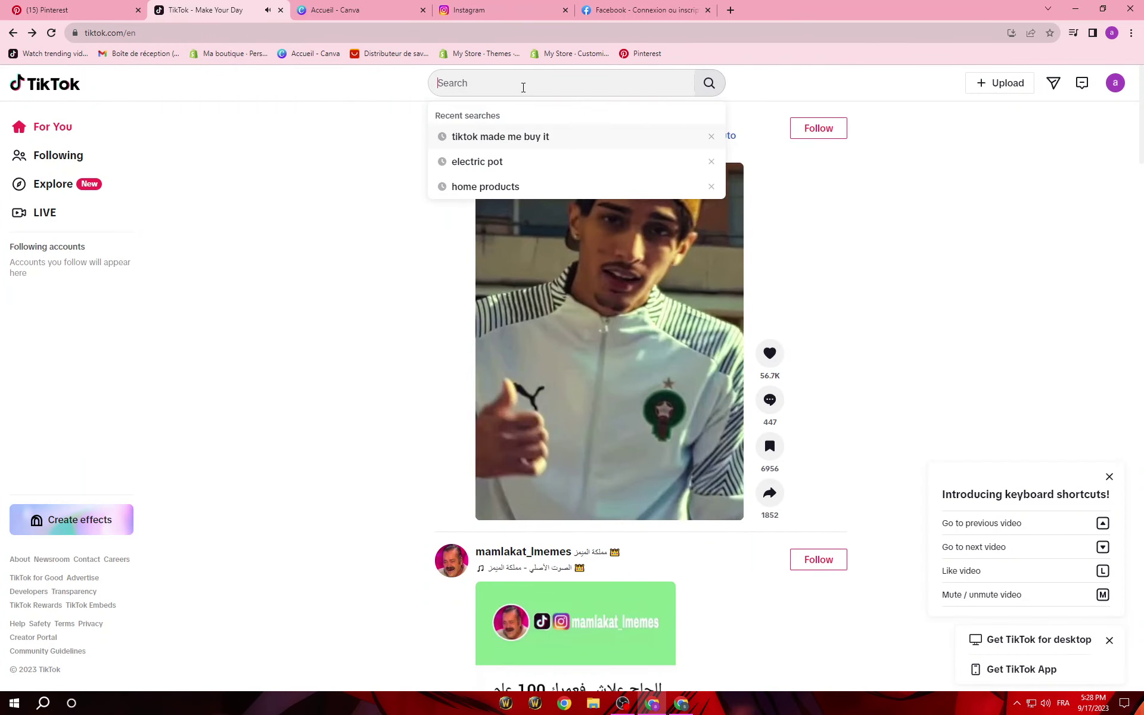
left_click(487, 138)
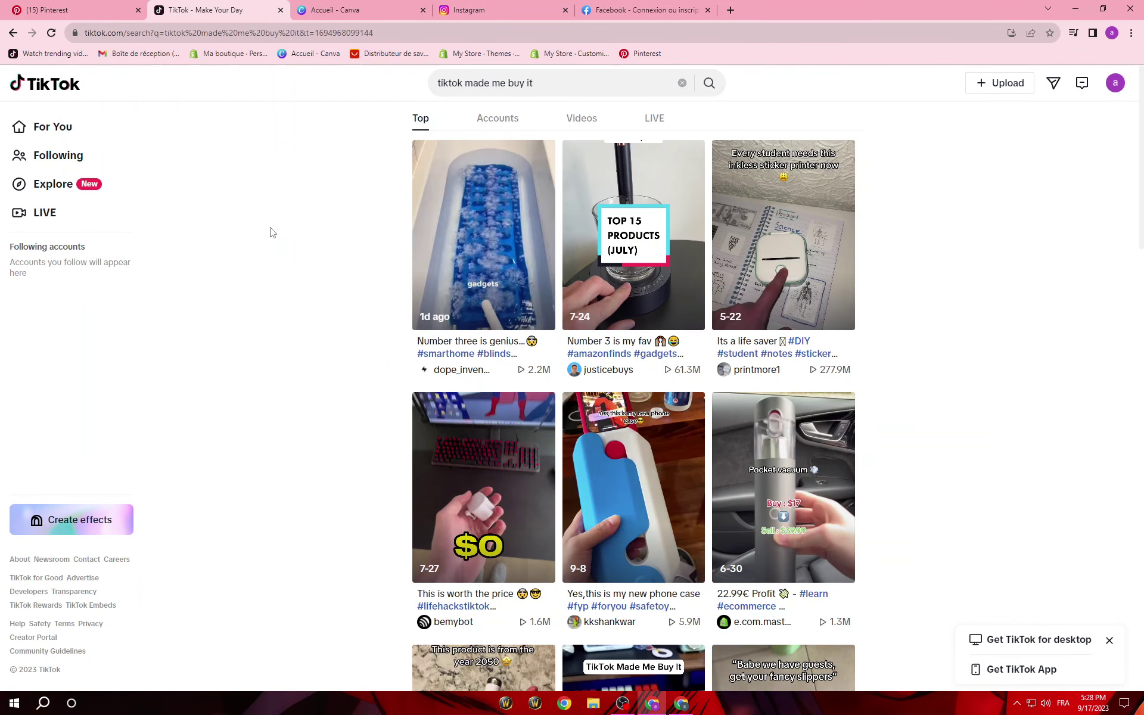
scroll(630, 436, "down", 10)
scroll(630, 435, "down", 13)
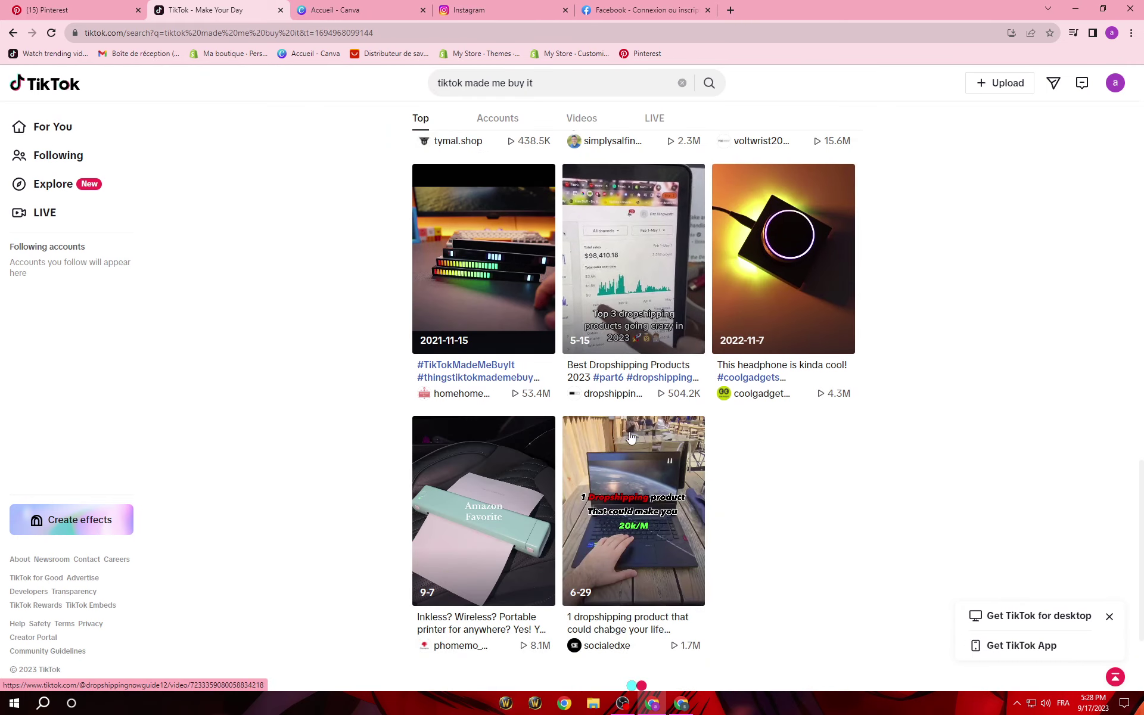
scroll(631, 438, "down", 4)
scroll(567, 441, "up", 3)
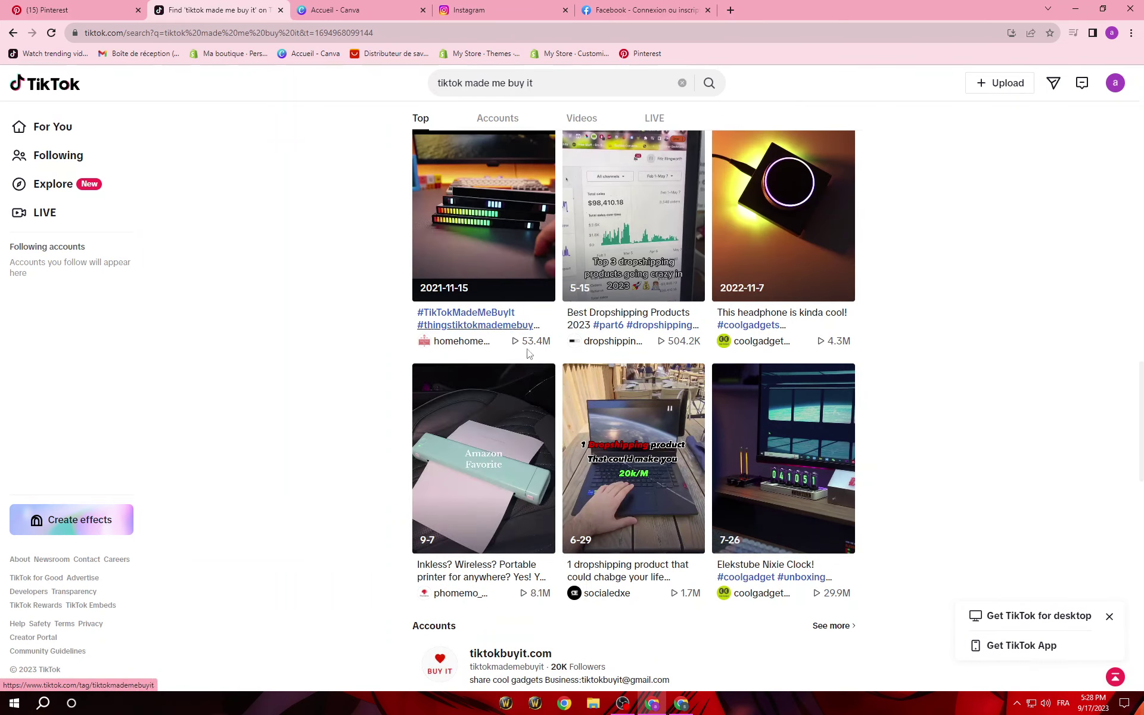
Highlight the view counts of the #TikTokMadeMeBuyIt light bar and Elekstube Nixie Clock videos, and look through more results.
double_click(535, 341)
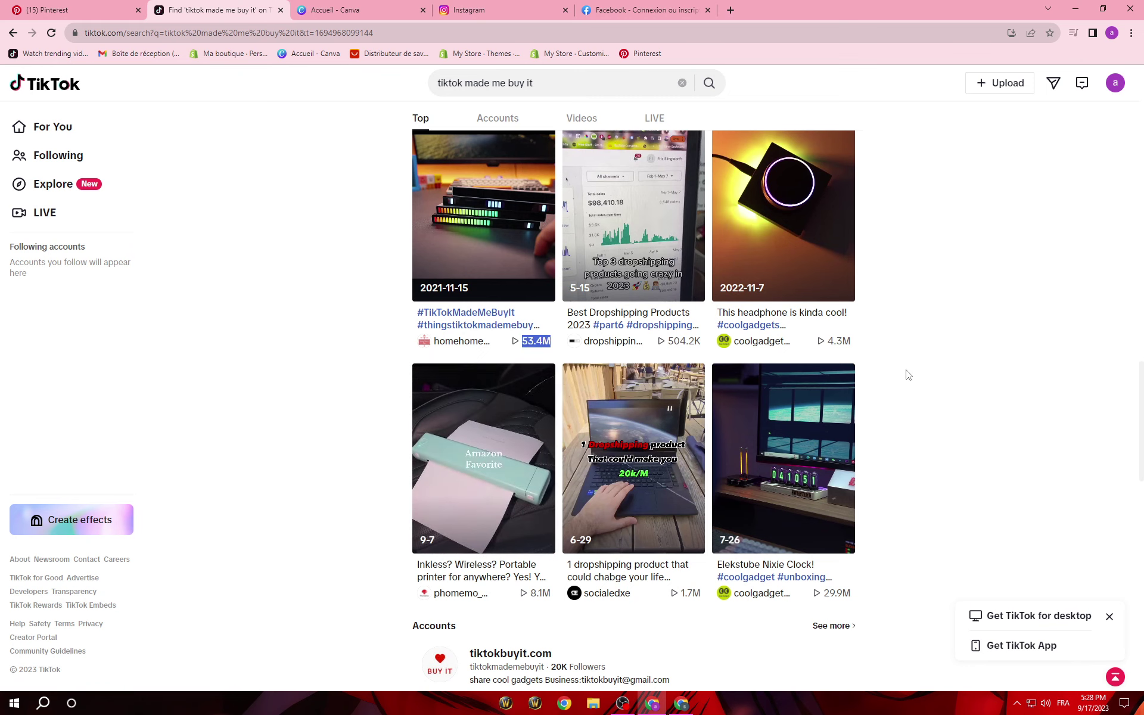
double_click(837, 593)
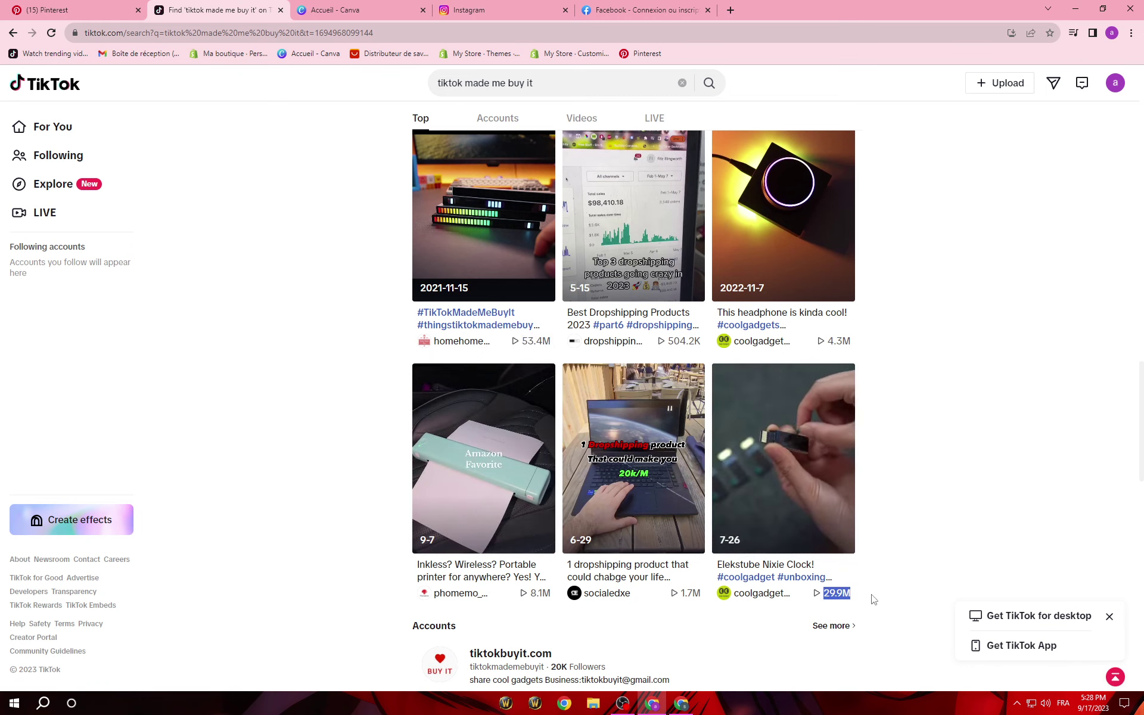
scroll(735, 546, "down", 8)
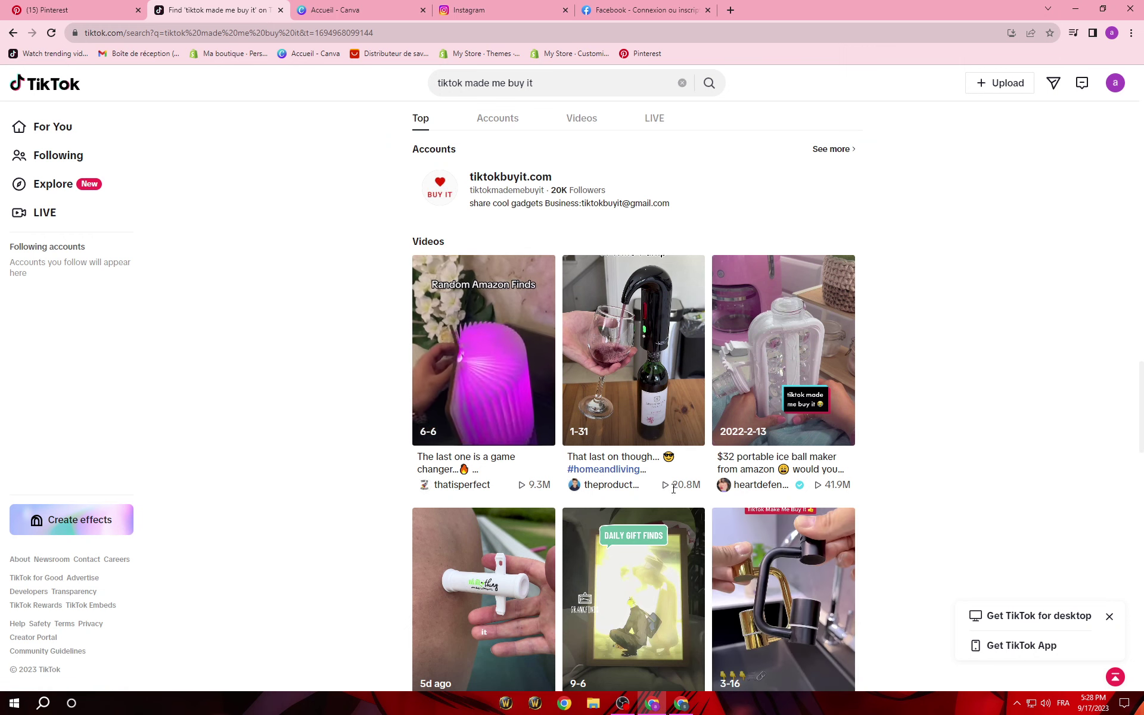
scroll(673, 488, "up", 20)
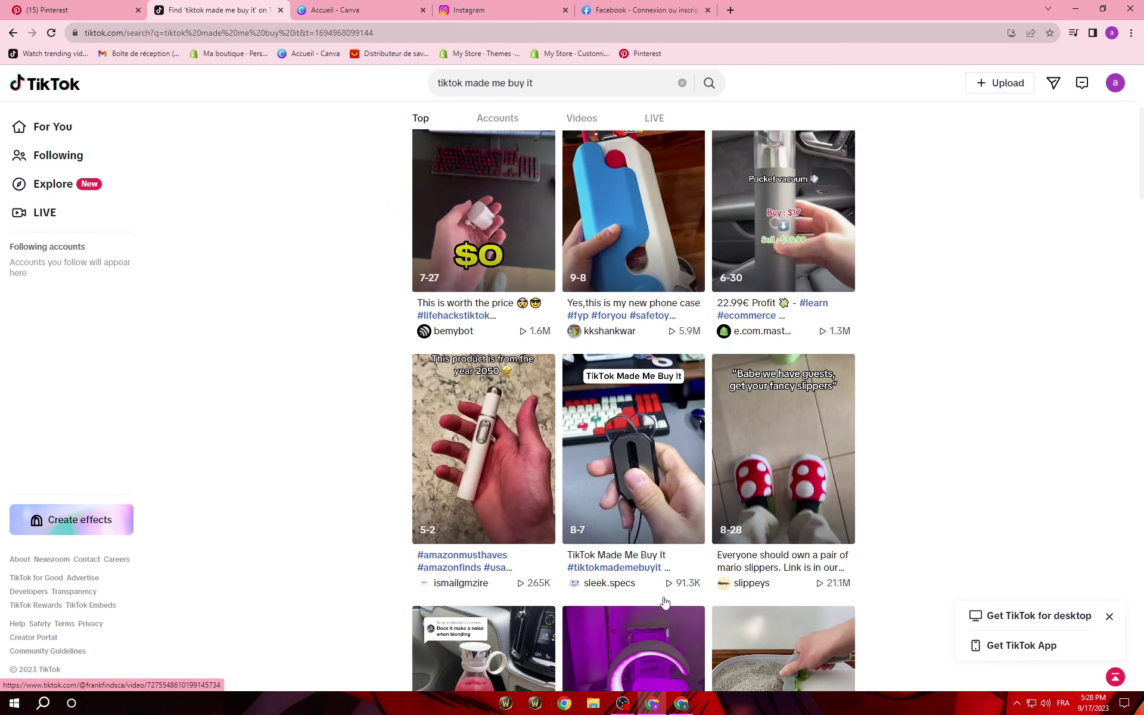
scroll(665, 602, "up", 5)
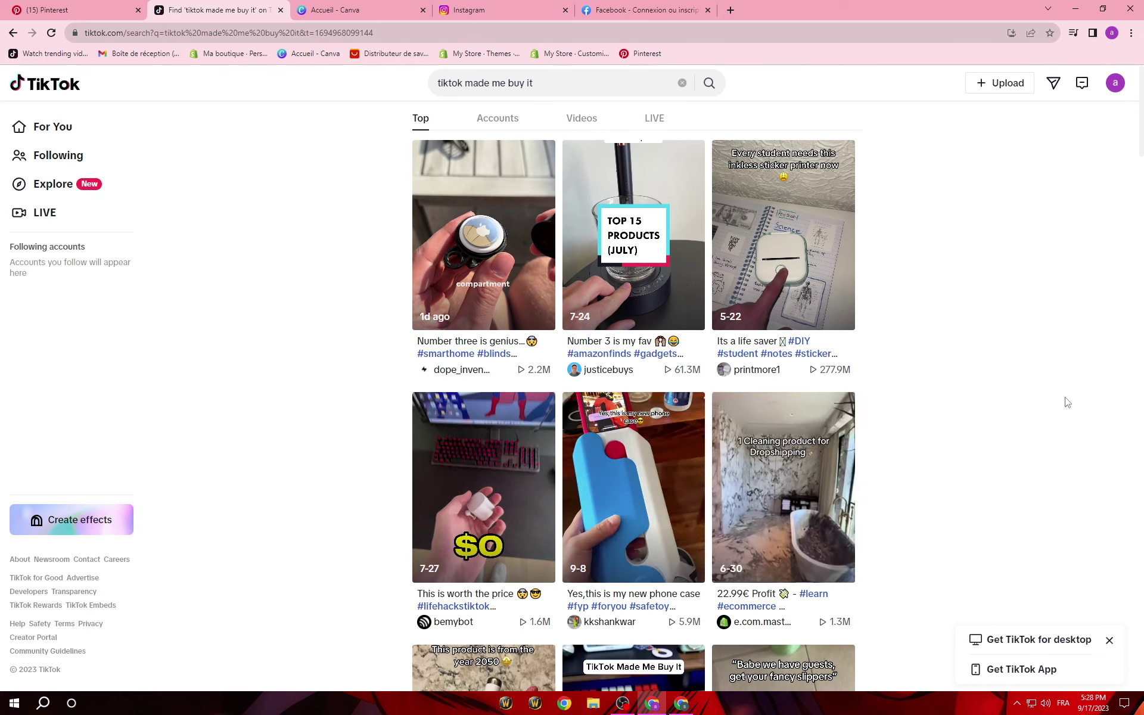
Replace the TikTok search with the recent query "electric pot" and browse the resulting videos.
left_click(681, 82)
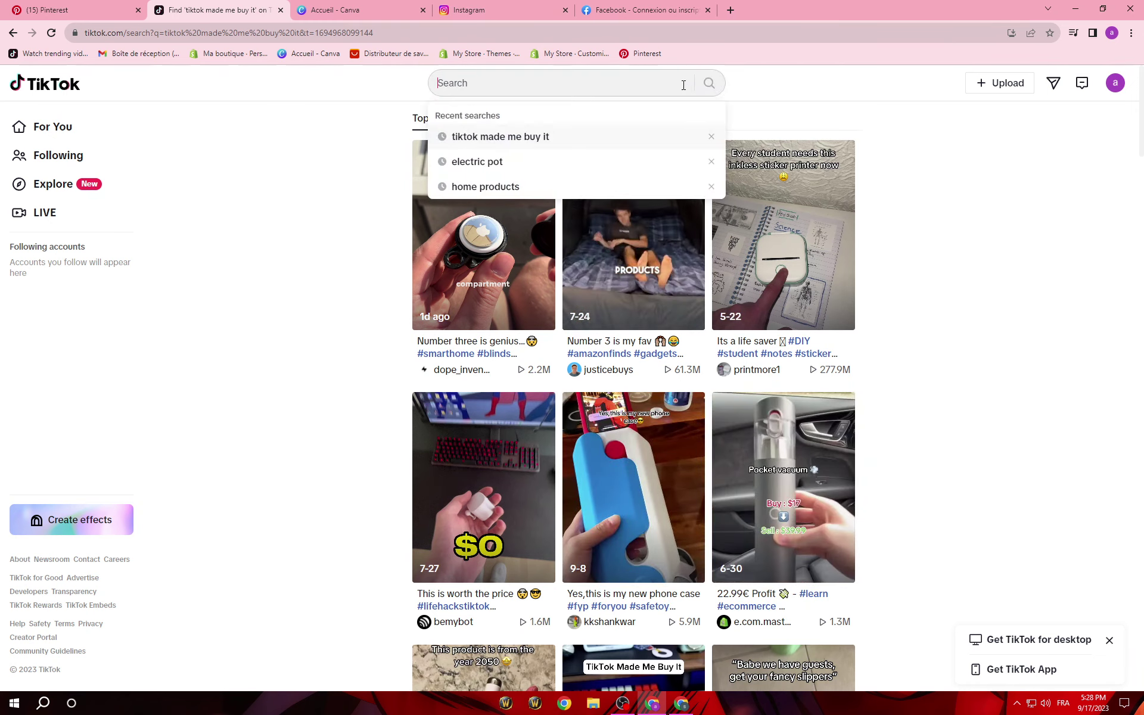
left_click(549, 162)
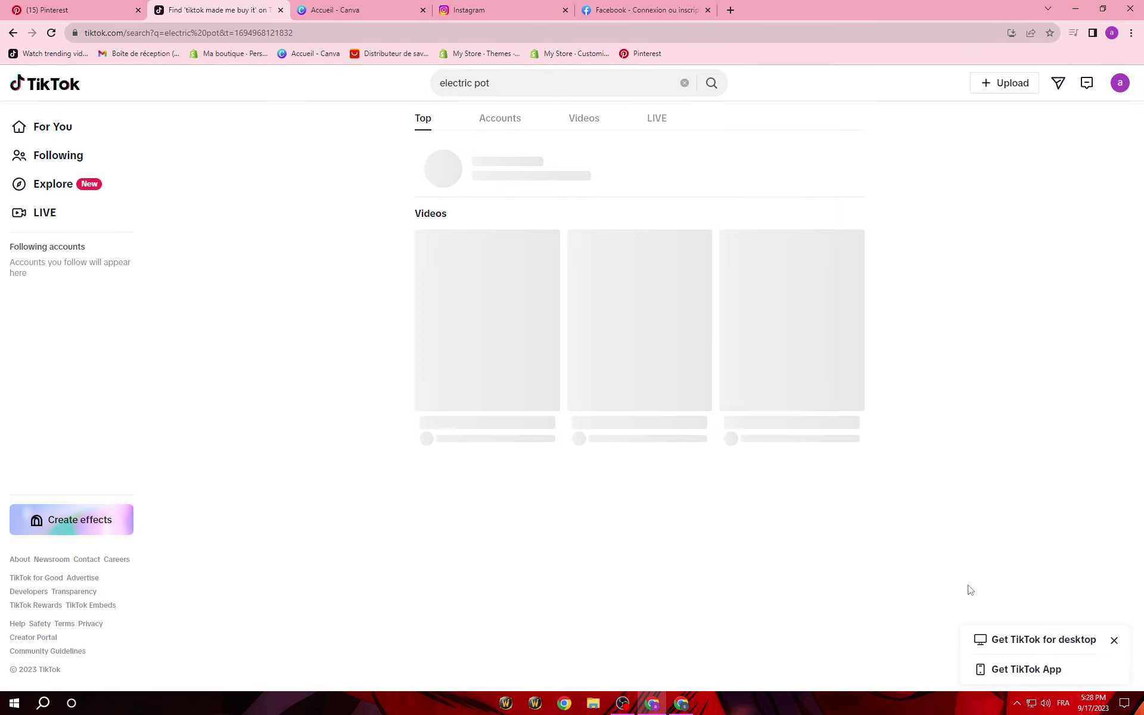
scroll(727, 530, "down", 4)
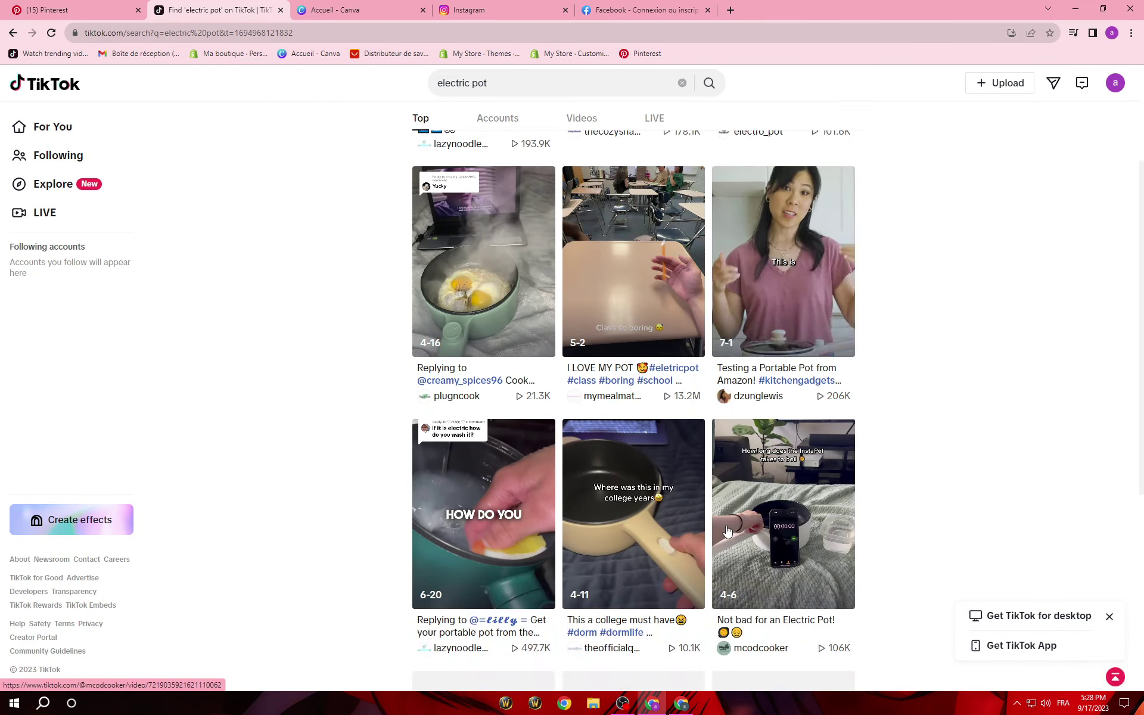
scroll(726, 530, "down", 5)
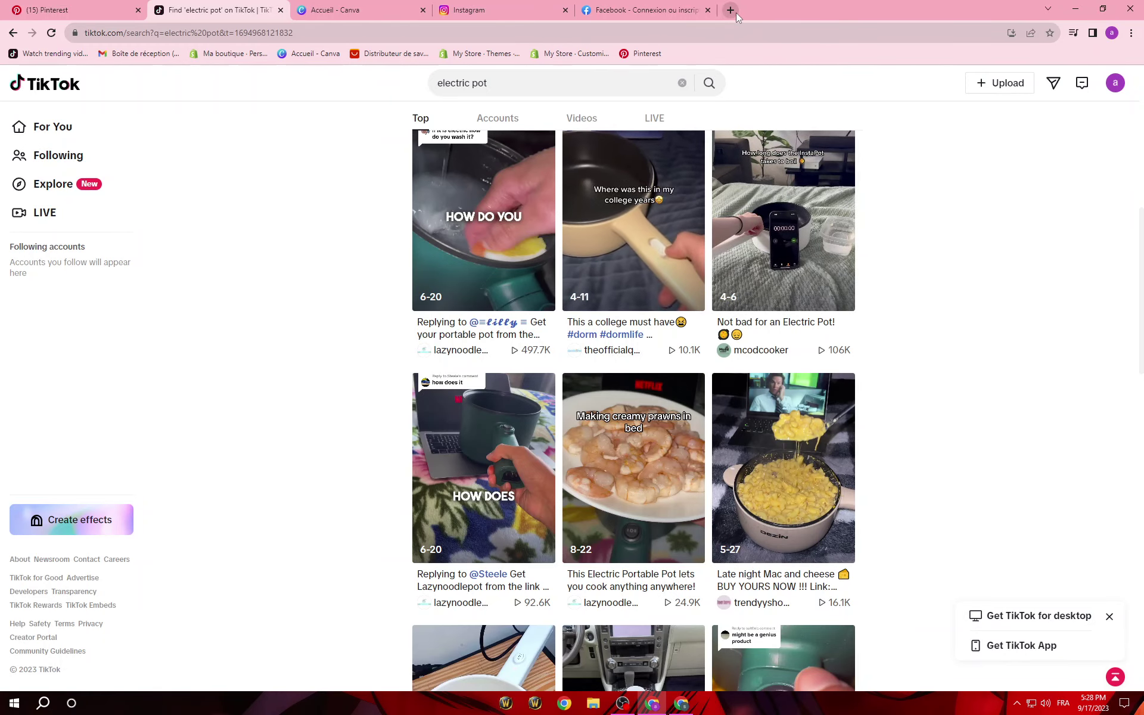
Search the web in a new tab for "tiktok download without watermark" and open the SnapTik downloader site.
left_click(728, 31)
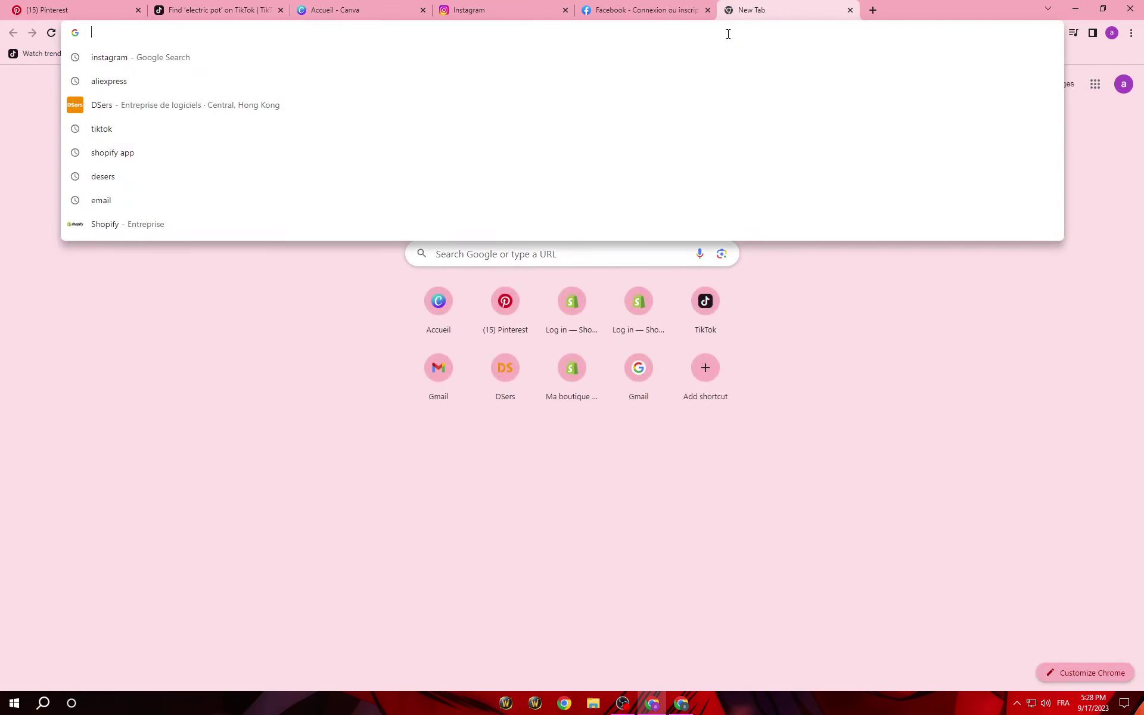
type("tiktok")
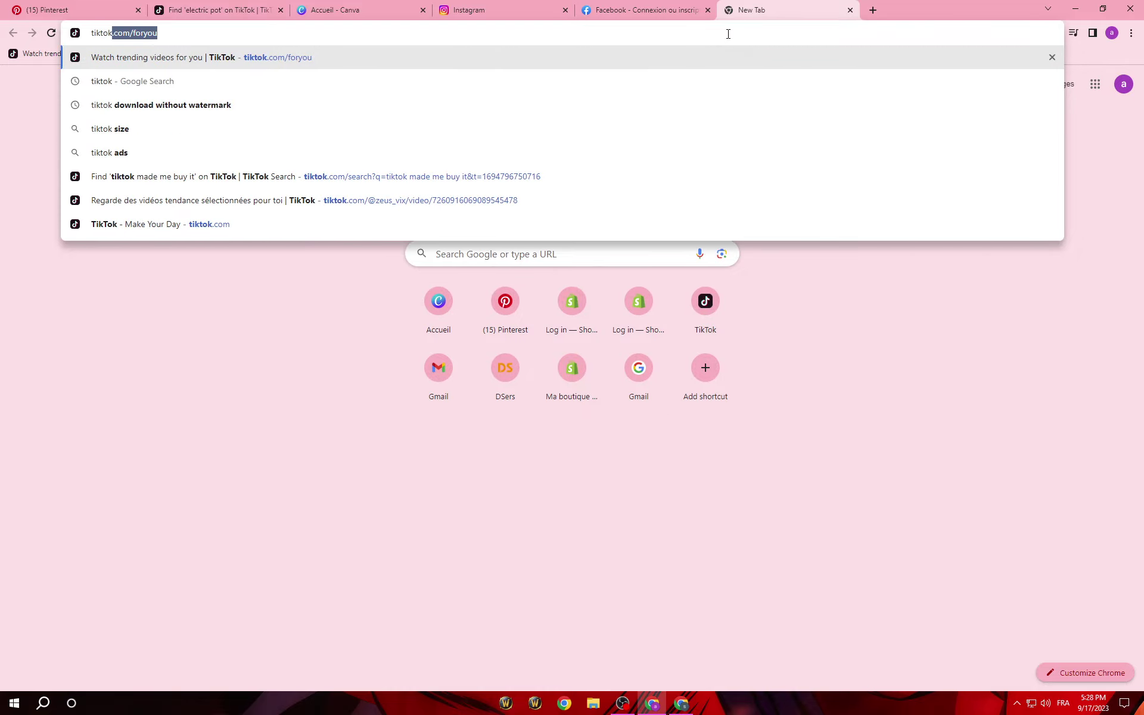
left_click(196, 105)
left_click(288, 214)
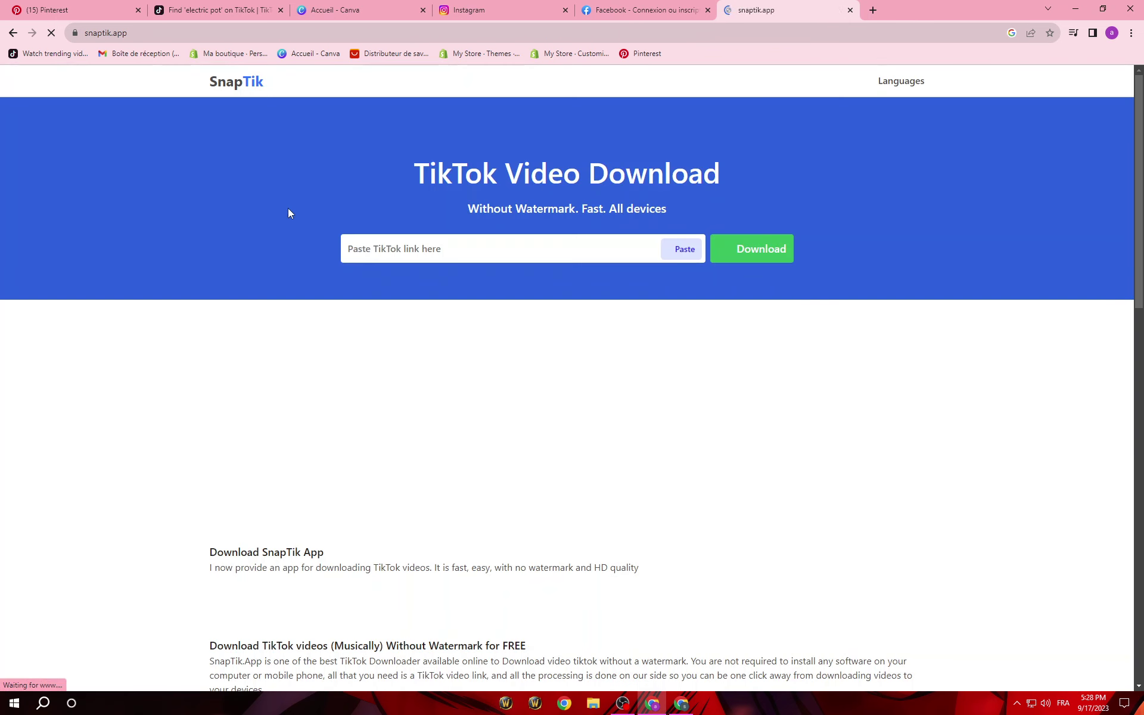
Return to the TikTok "electric pot" results, view the megaviraldeals "This is the Best Gift" video, and close it.
left_click(202, 10)
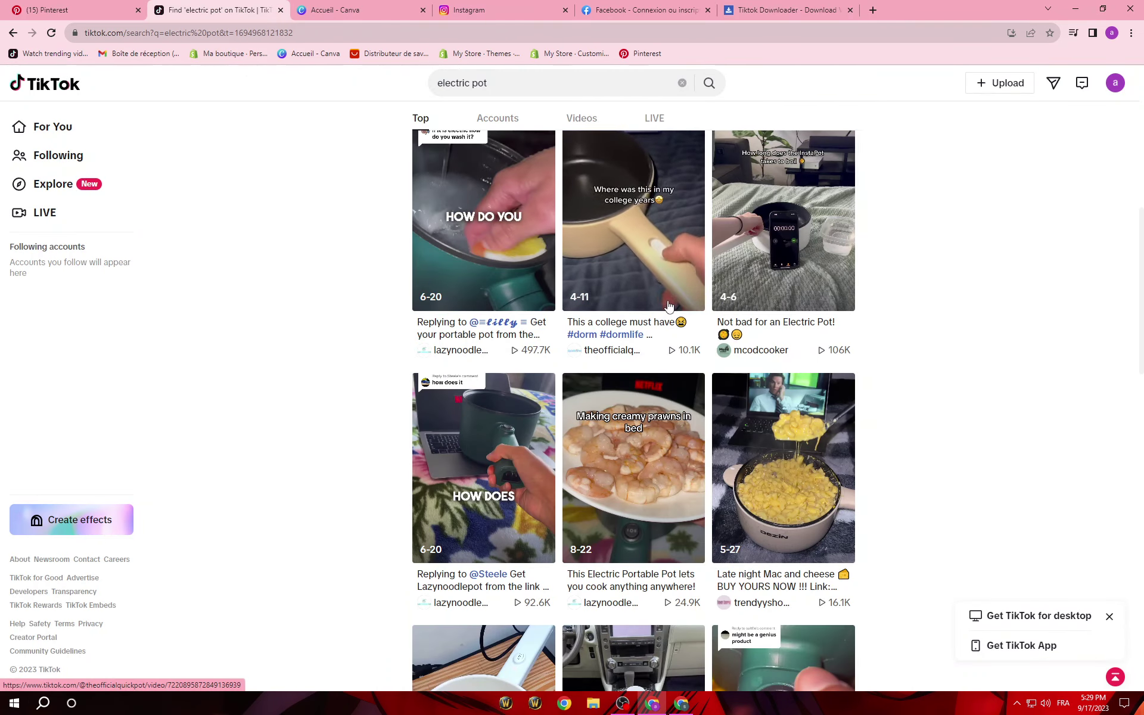
scroll(734, 535, "down", 7)
scroll(734, 535, "down", 3)
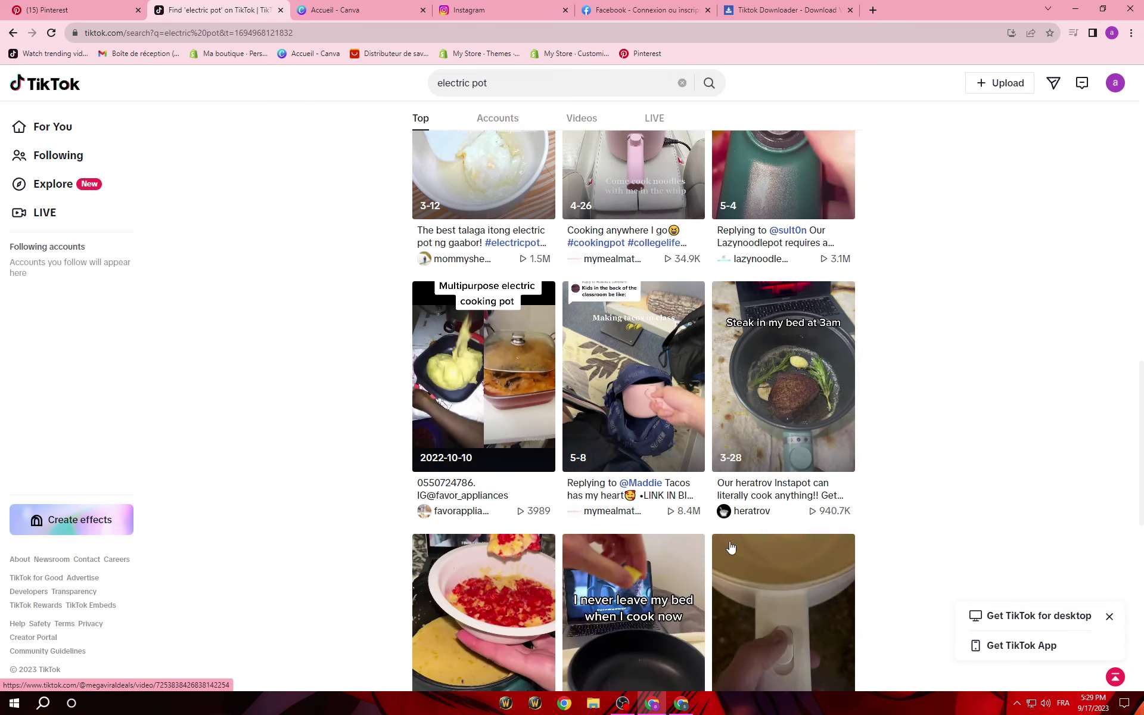
scroll(782, 423, "up", 4)
scroll(451, 648, "down", 8)
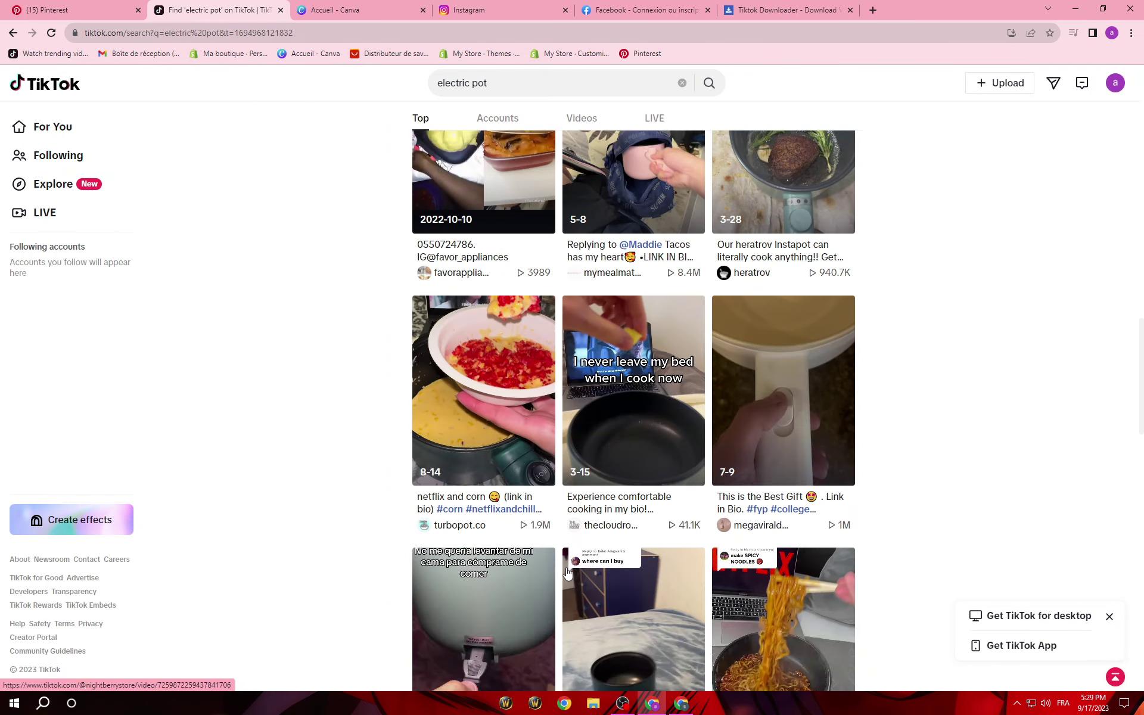
left_click(792, 399)
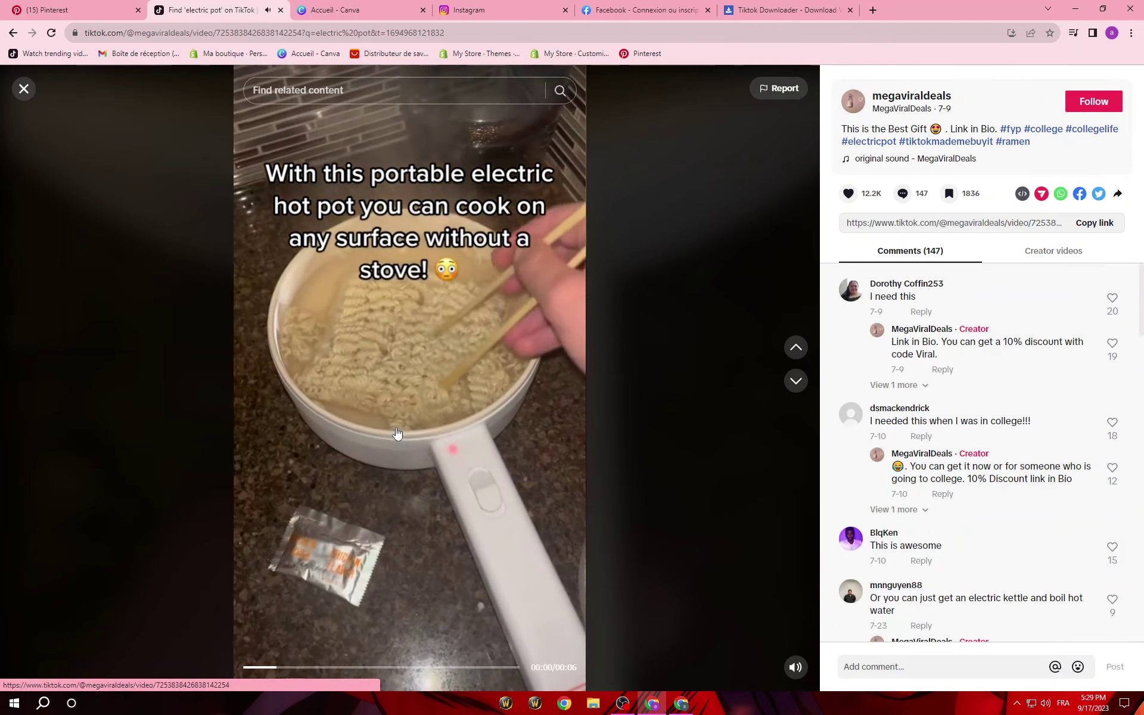
left_click(24, 88)
Browse further down the "electric pot" results to examine more product videos and their view counts.
scroll(709, 525, "down", 4)
scroll(708, 528, "up", 4)
scroll(708, 528, "down", 14)
scroll(593, 545, "up", 4)
scroll(593, 545, "up", 1)
scroll(659, 463, "down", 8)
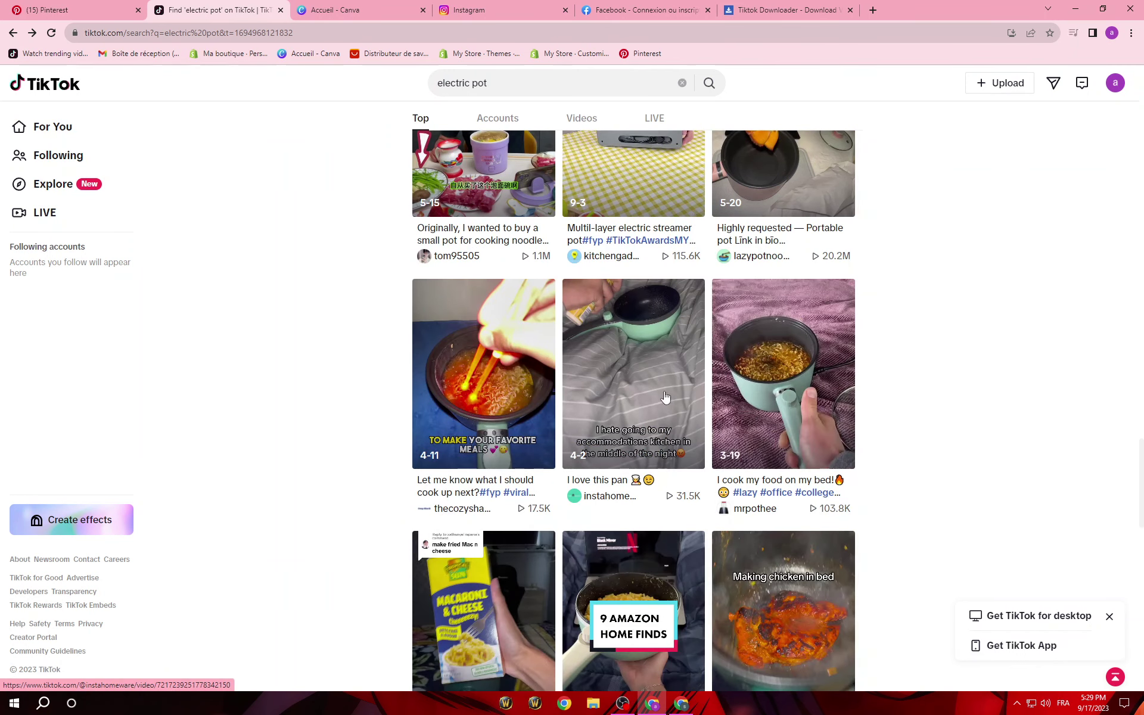
scroll(605, 462, "down", 7)
scroll(656, 470, "up", 3)
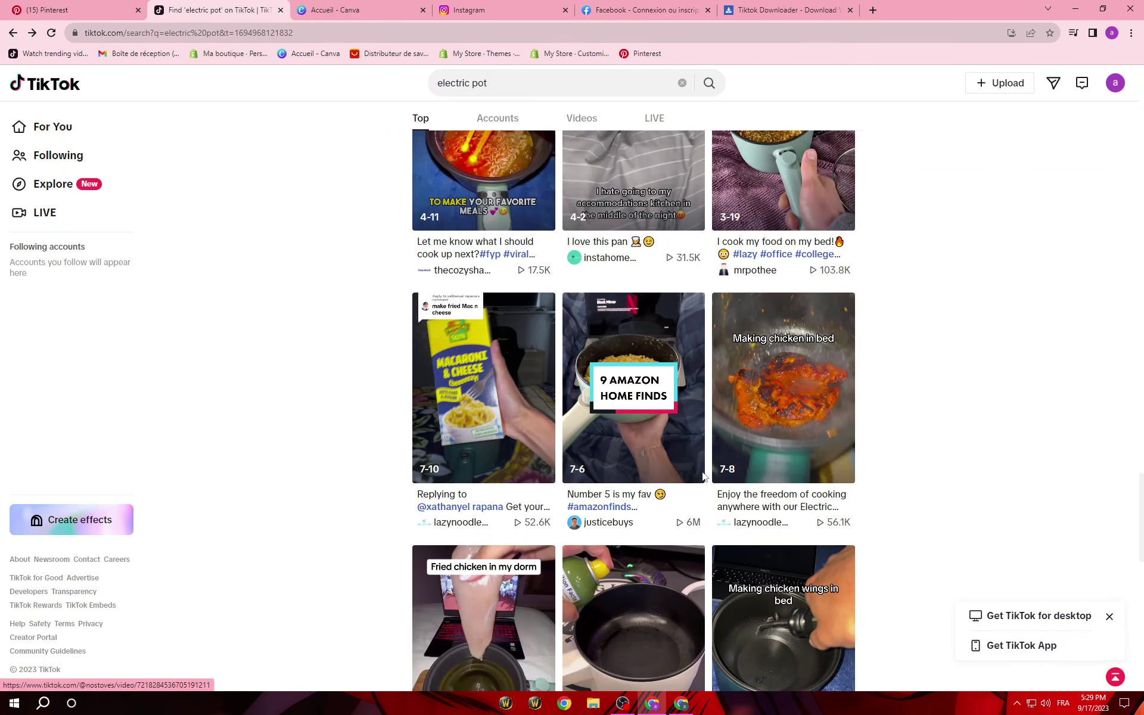
scroll(704, 477, "down", 4)
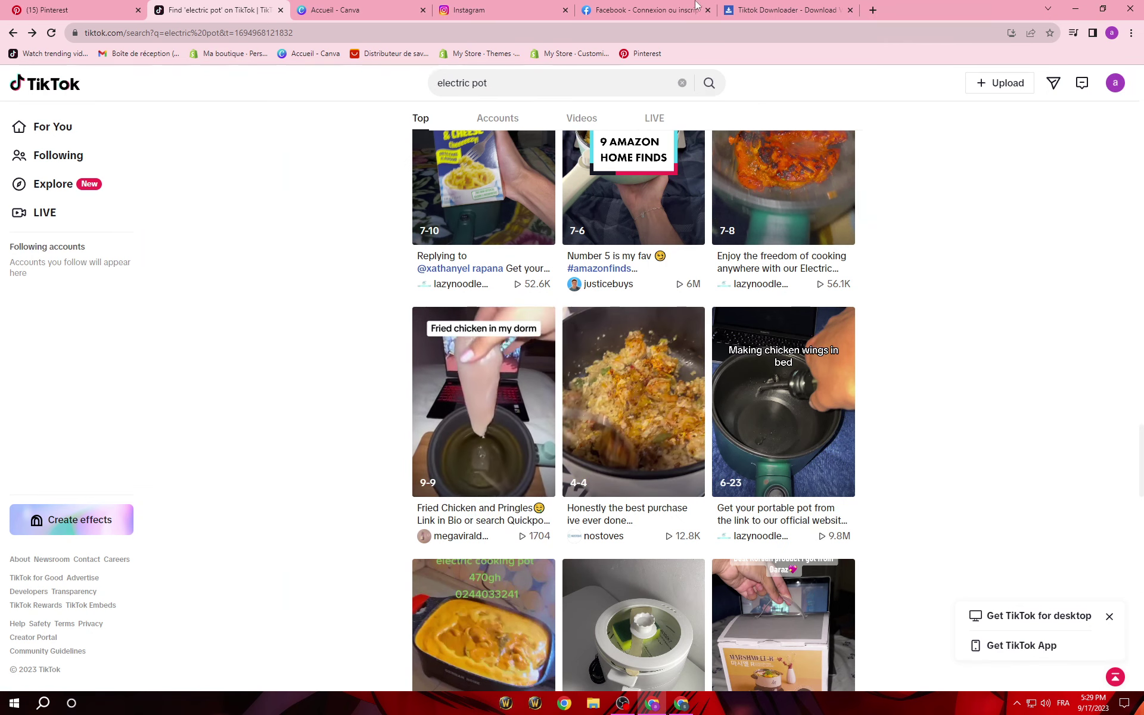
Show the SnapTik video download page, and go back to the beginning of the TikTok "electric pot" results.
key("ctrl+9")
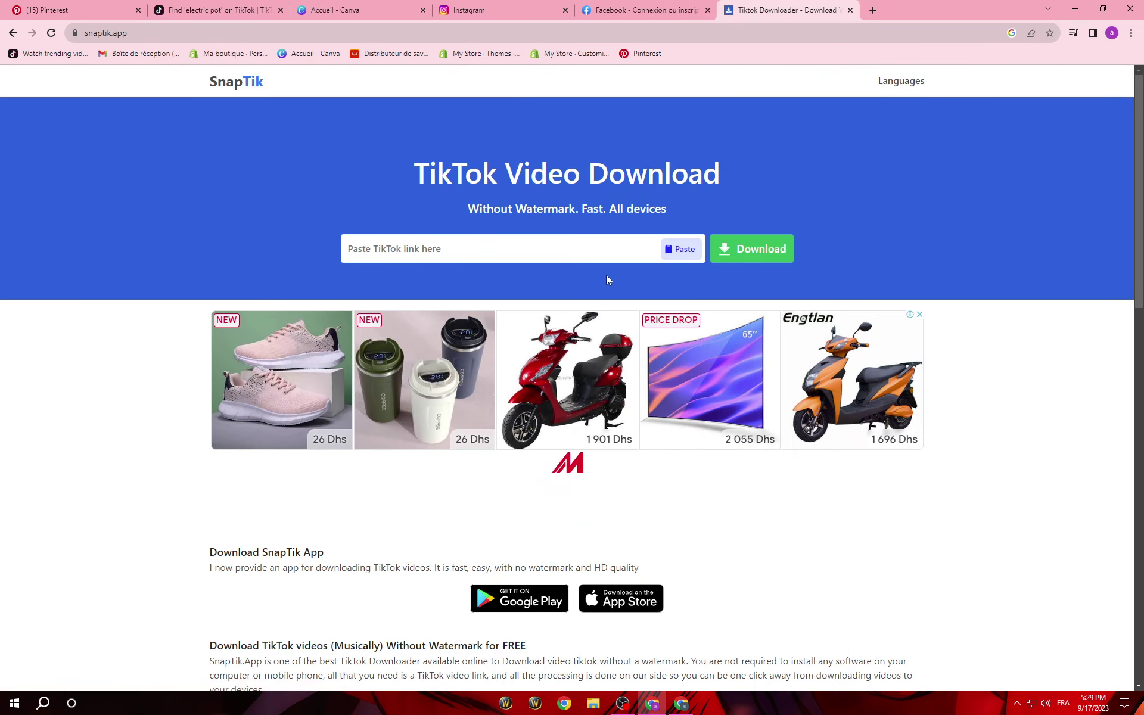
left_click(181, 6)
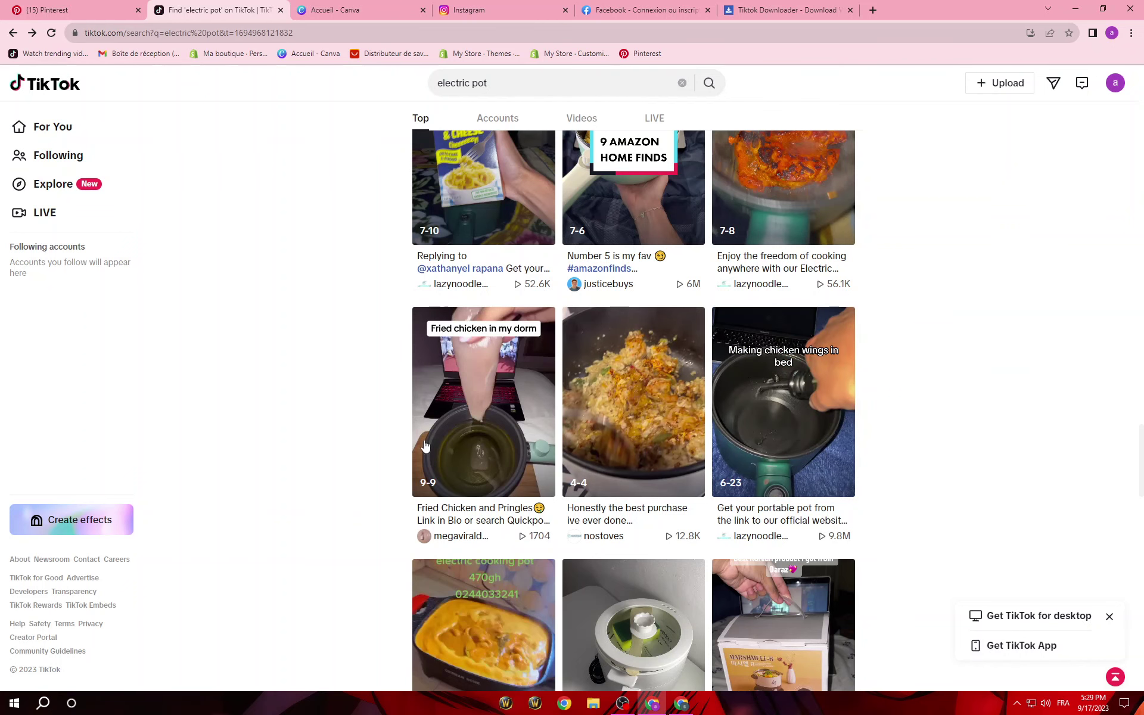
scroll(592, 532, "up", 20)
scroll(598, 572, "up", 15)
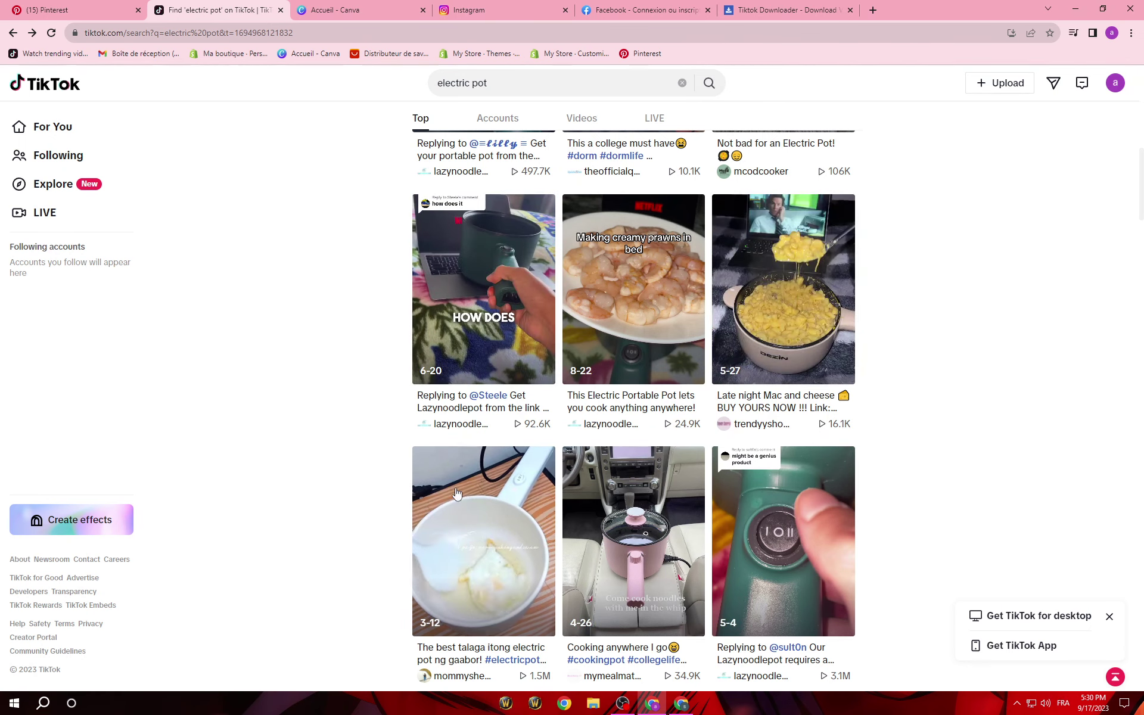
scroll(456, 492, "up", 10)
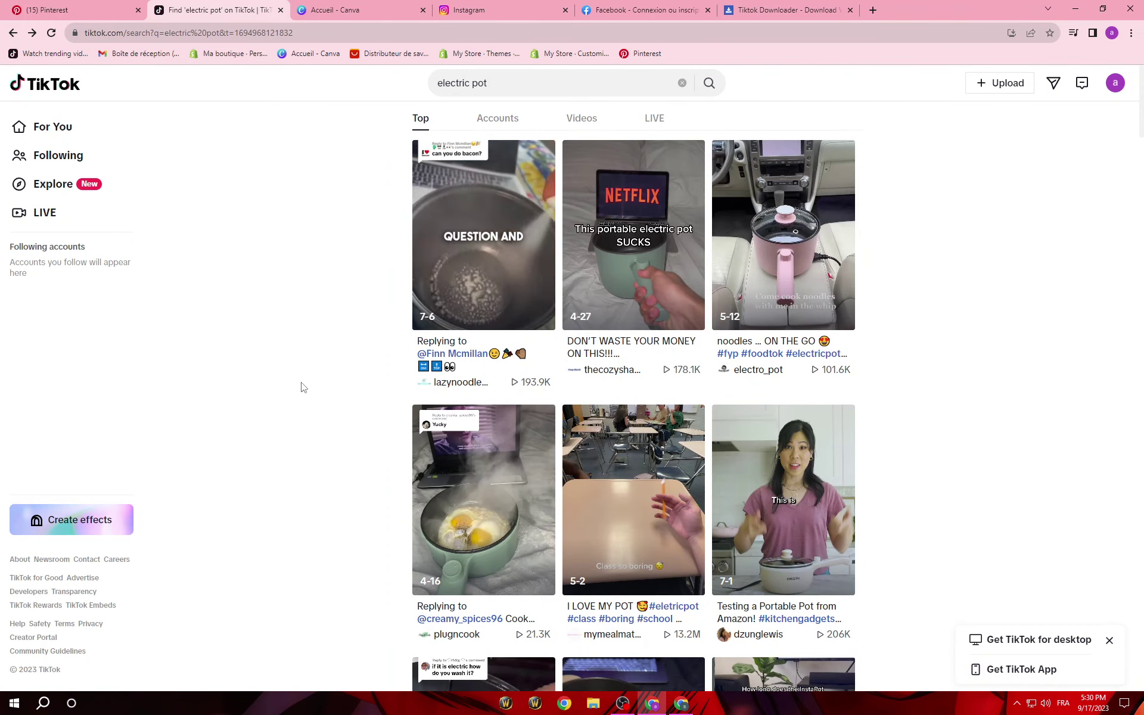
Revisit the open Pinterest feed and Instagram page, and return to the TikTok "electric pot" results.
left_click(70, 7)
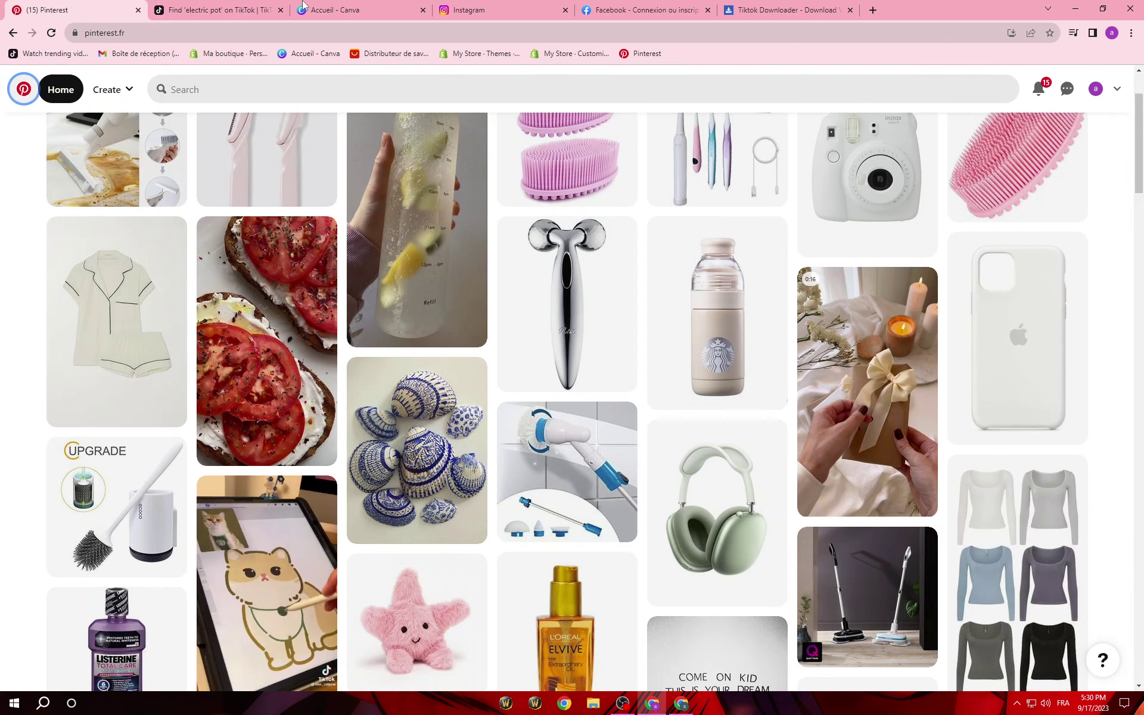
left_click(488, 10)
key("ctrl+shift+Tab")
key("ctrl+shift+Tab")
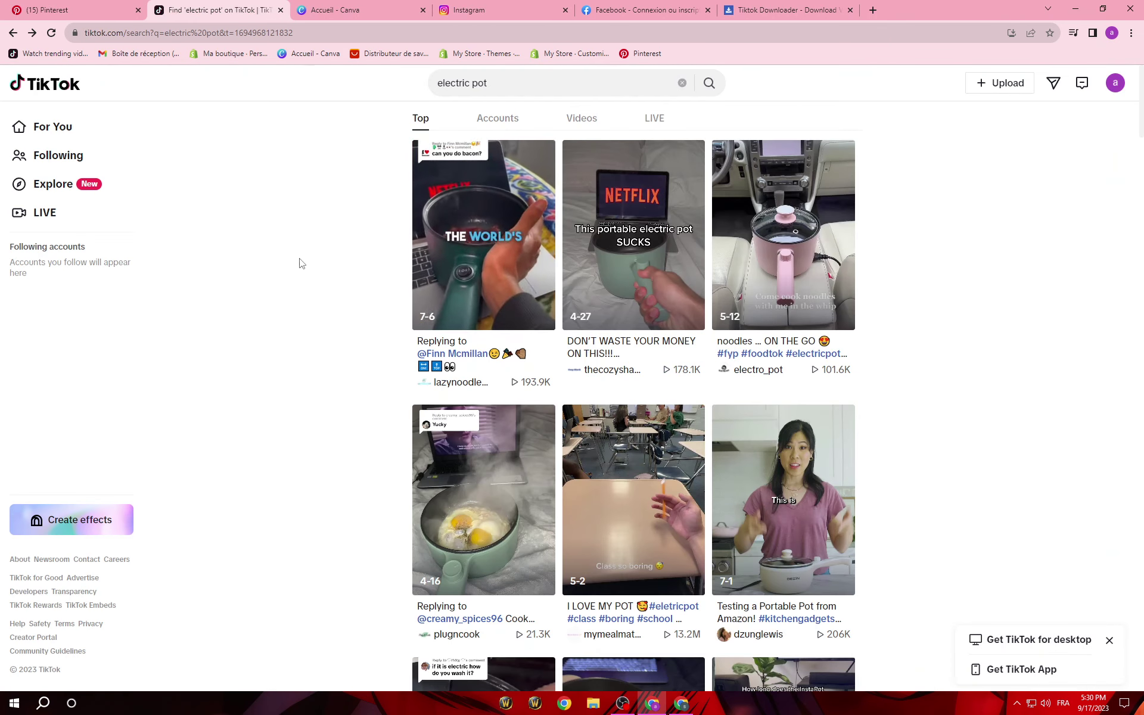